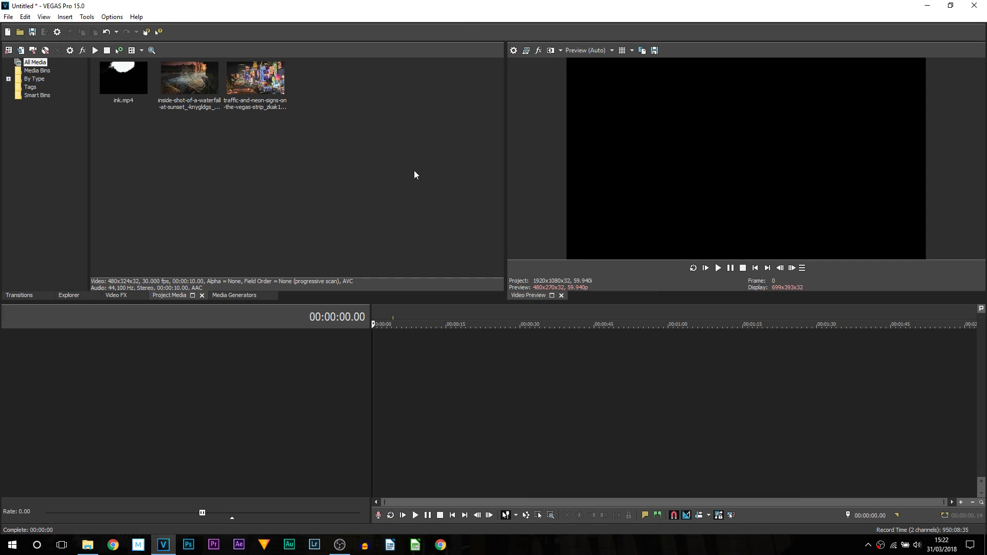
Step: Inspect the video details of the ink and Vegas strip clips in the media pool
{"action": "left_click", "coordinate": [124, 82]}
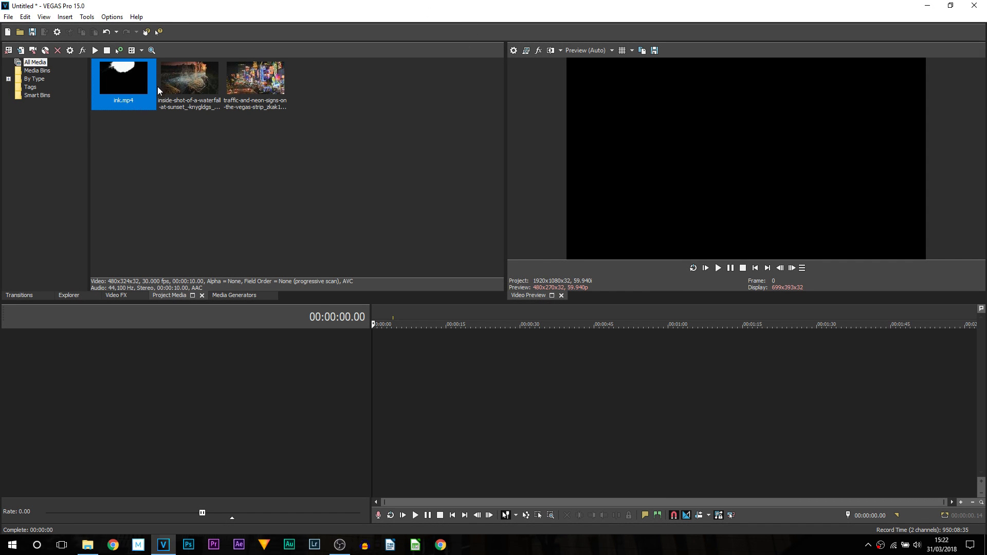
{"action": "left_click", "coordinate": [256, 80]}
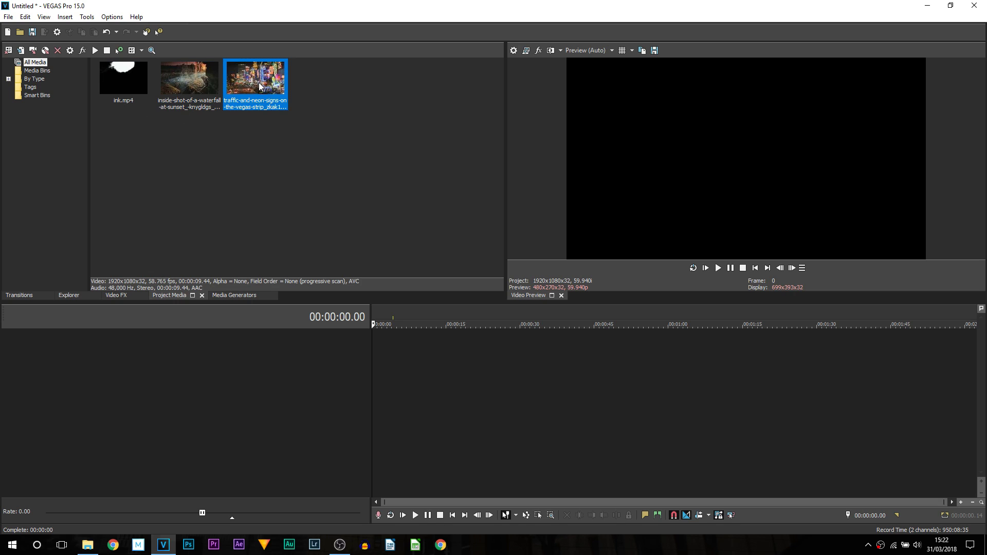
{"action": "left_click", "coordinate": [215, 138]}
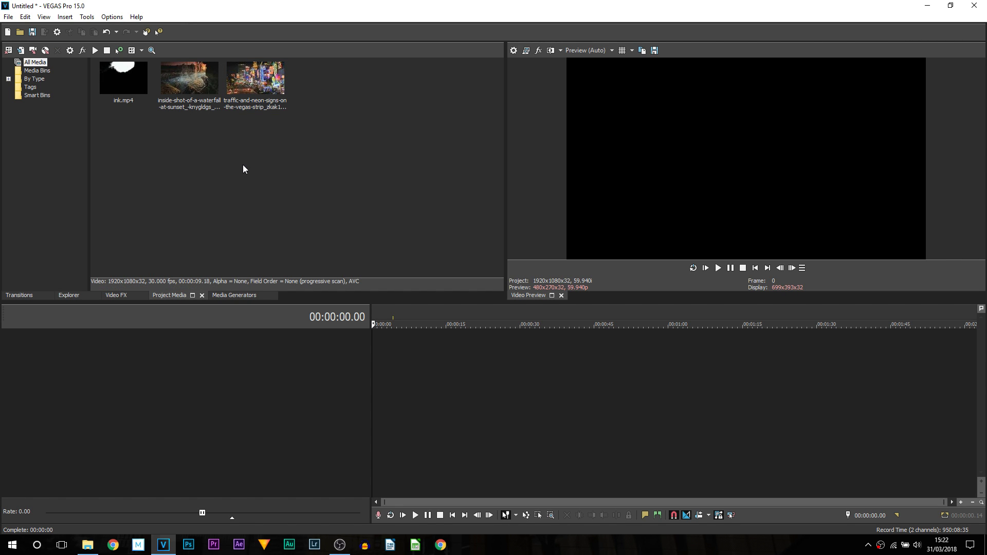
{"action": "left_click", "coordinate": [143, 103]}
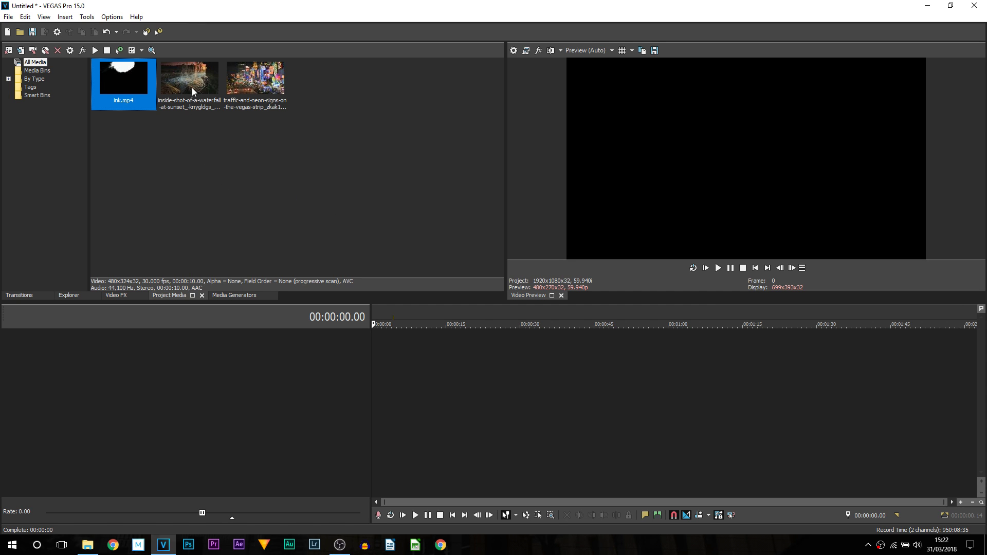
Step: Add the waterfall and Vegas strip clips at the timeline start and delete the waterfall's audio track
{"action": "mouse_move", "coordinate": [200, 170]}
{"action": "left_mouse_down"}
{"action": "mouse_move", "coordinate": [232, 138]}
{"action": "mouse_move", "coordinate": [308, 100]}
{"action": "left_mouse_up"}
{"action": "mouse_move", "coordinate": [181, 89]}
{"action": "left_mouse_down"}
{"action": "mouse_move", "coordinate": [464, 383]}
{"action": "mouse_move", "coordinate": [378, 383]}
{"action": "left_mouse_up"}
{"action": "left_click_drag", "start_coordinate": [257, 78], "coordinate": [342, 118]}
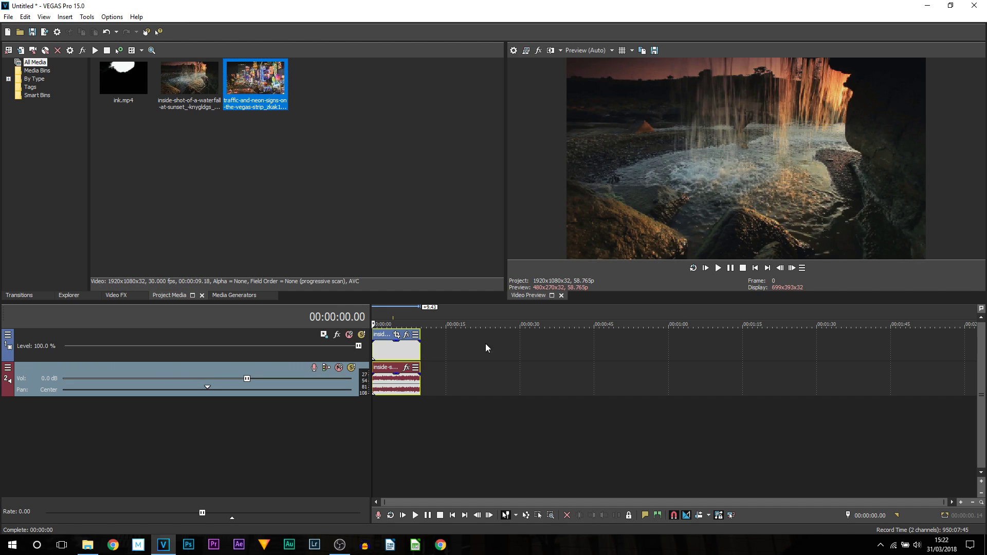
{"action": "left_click_drag", "start_coordinate": [486, 347], "coordinate": [374, 431]}
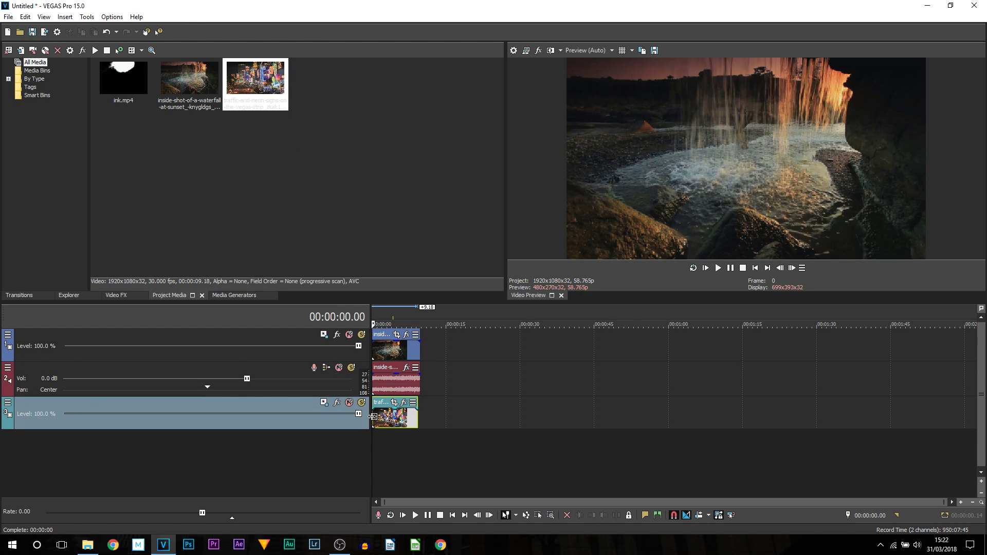
{"action": "right_click", "coordinate": [278, 368]}
{"action": "left_click", "coordinate": [306, 183]}
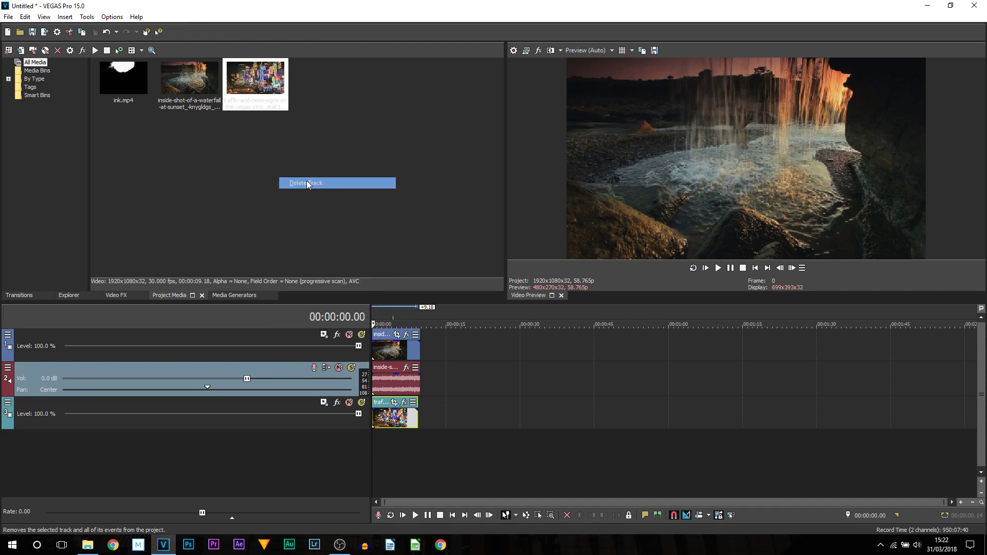
Step: Add the ink clip on the top track at the start and delete its audio track
{"action": "left_click", "coordinate": [155, 101]}
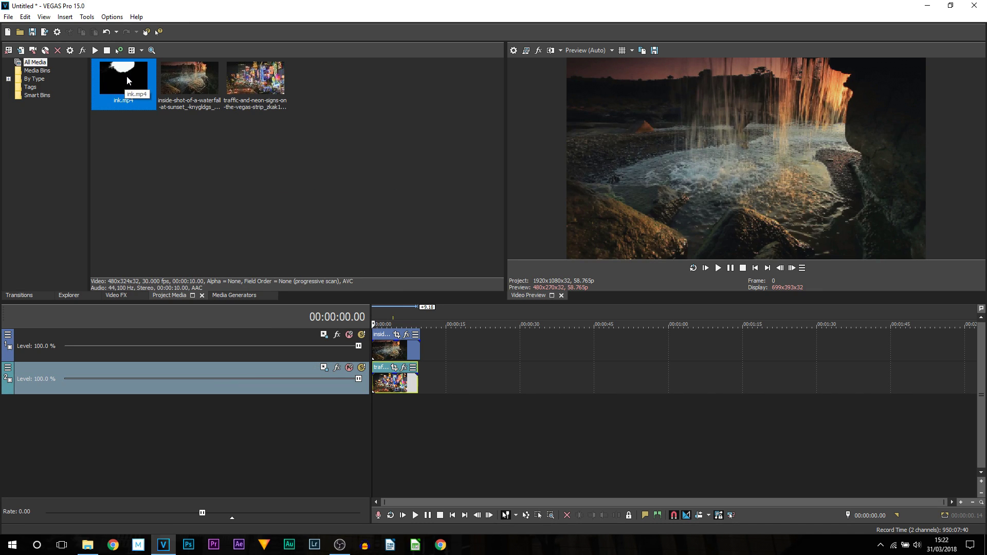
{"action": "left_click_drag", "start_coordinate": [391, 314], "coordinate": [380, 334]}
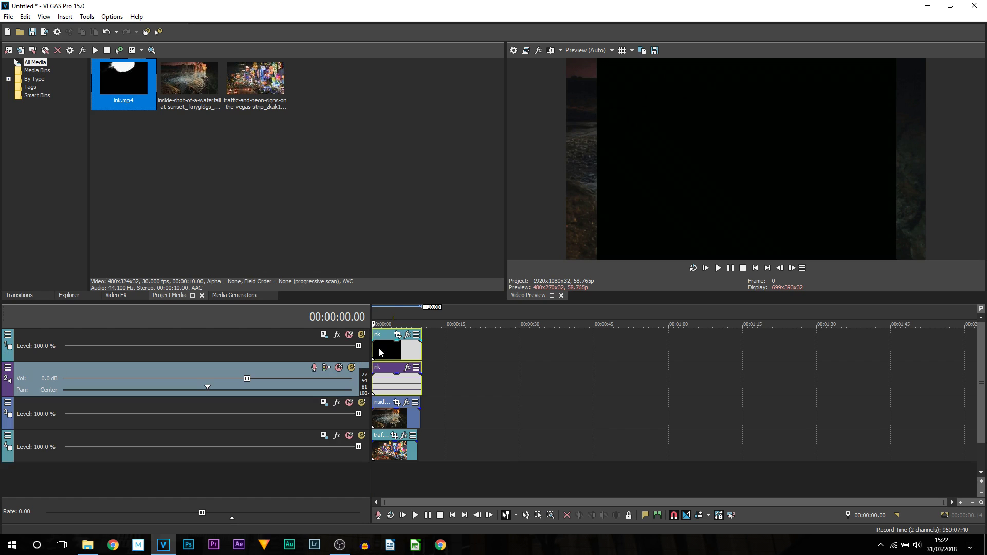
{"action": "left_click", "coordinate": [380, 344]}
{"action": "right_click", "coordinate": [280, 371]}
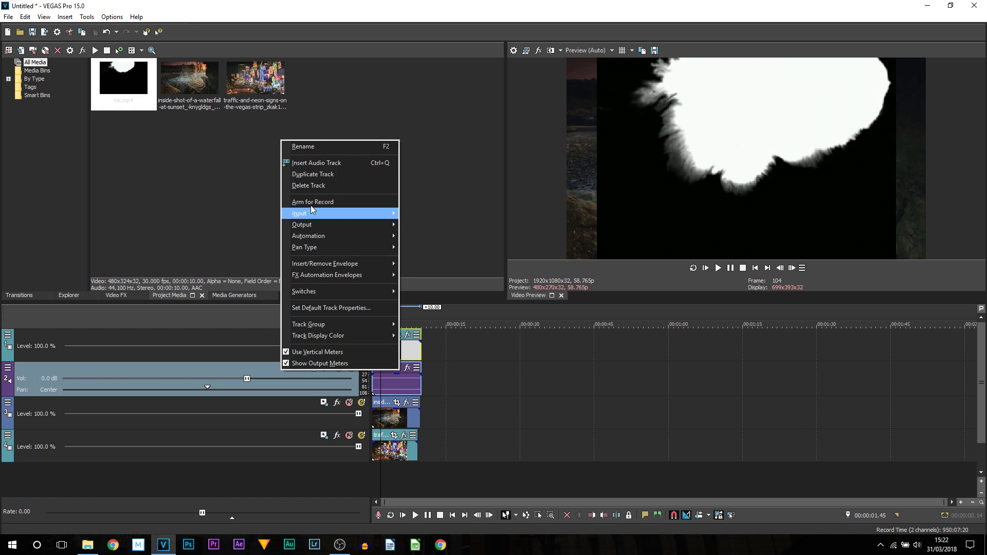
{"action": "left_click", "coordinate": [312, 186]}
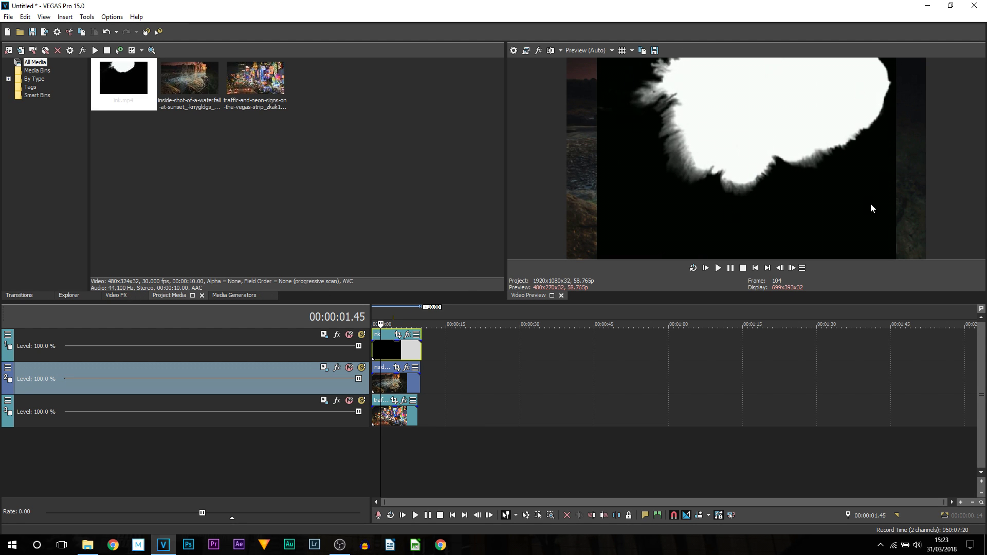
{"action": "right_click", "coordinate": [380, 355]}
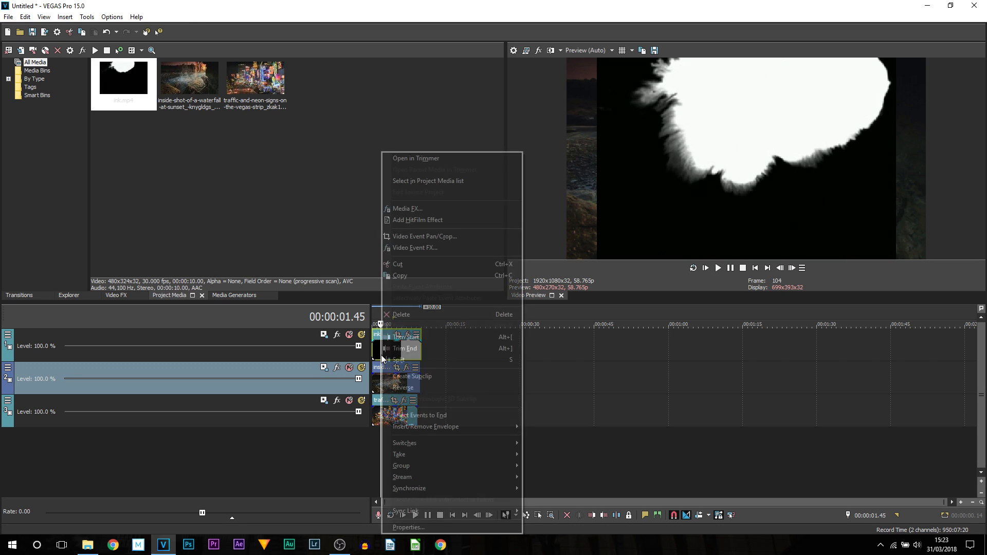
Step: Uncheck Maintain aspect ratio for the ink clip and preview it from the start
{"action": "left_click", "coordinate": [435, 528]}
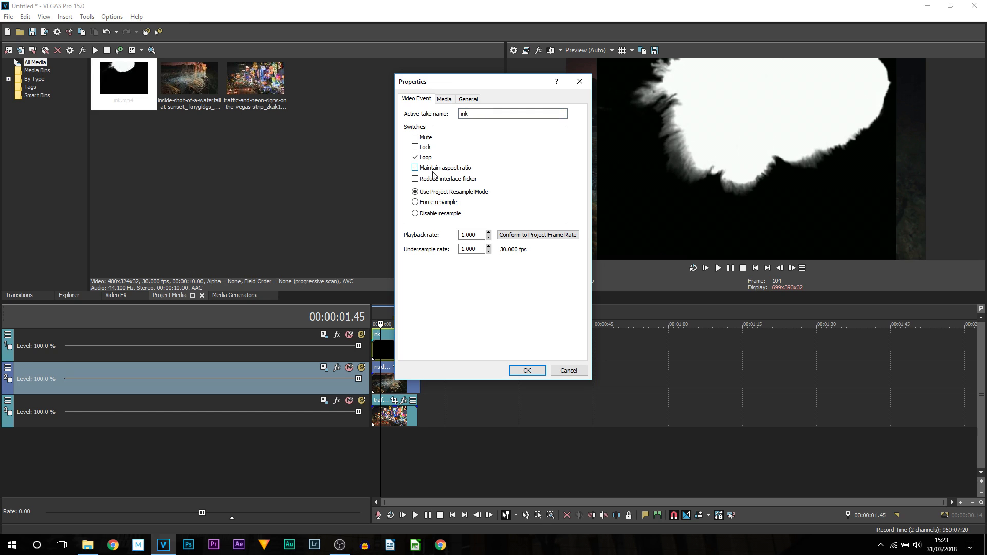
{"action": "left_click", "coordinate": [527, 370]}
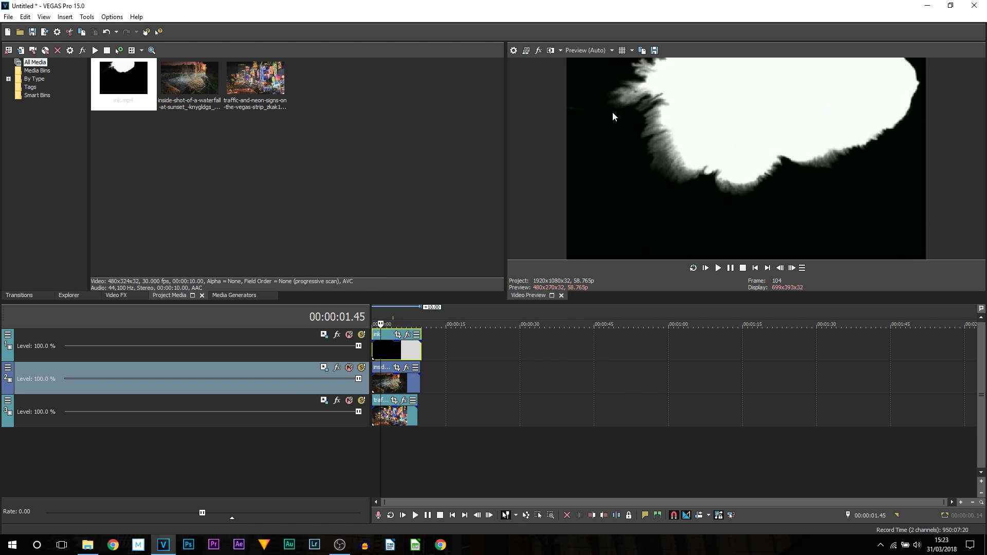
{"action": "left_click", "coordinate": [375, 355]}
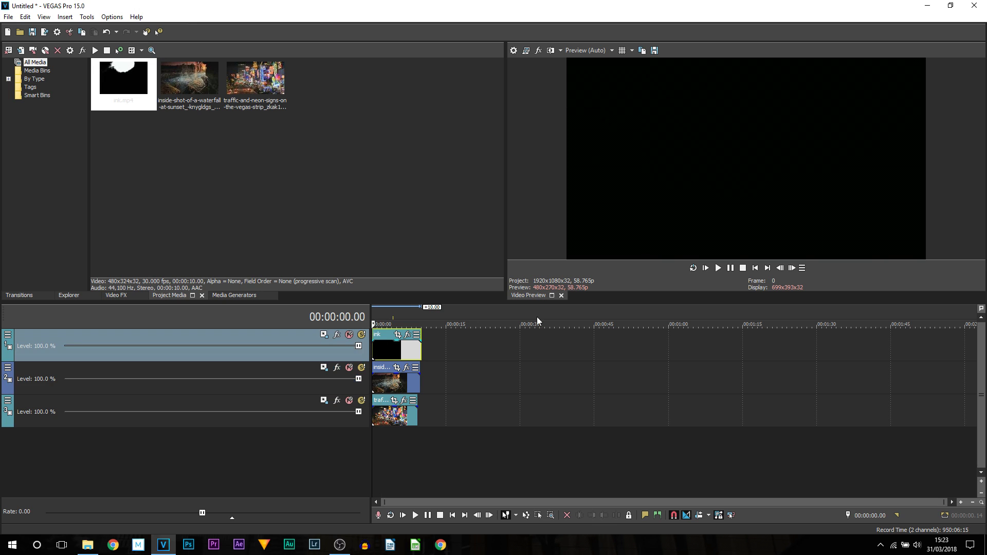
{"action": "left_click", "coordinate": [723, 267]}
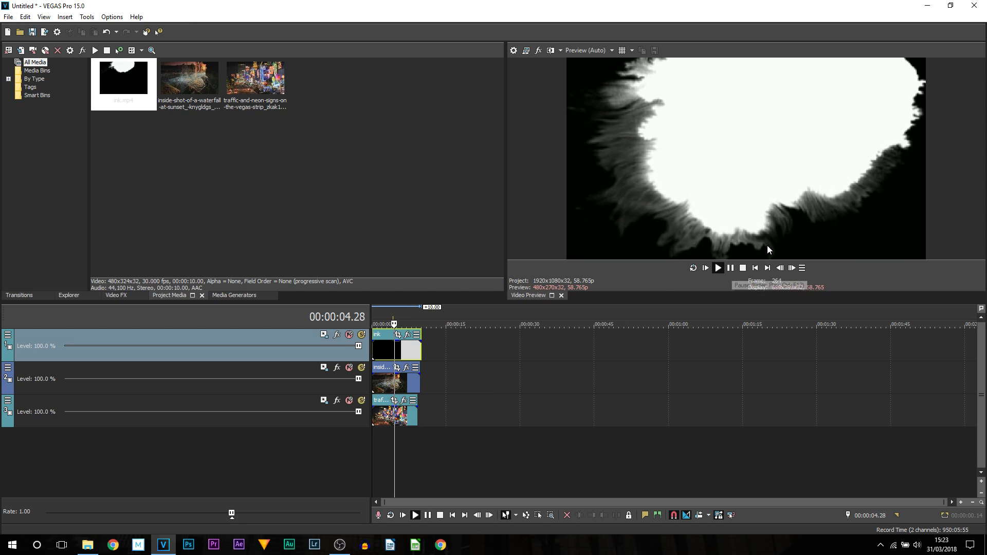
{"action": "left_click", "coordinate": [731, 267]}
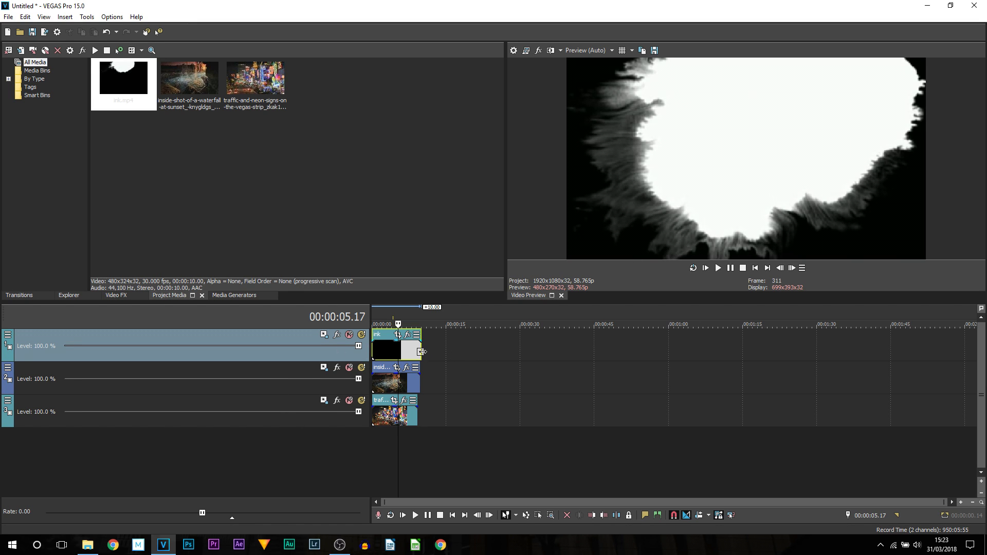
Step: Set the ink track's compositing mode to Multiply (Mask)
{"action": "left_click", "coordinate": [7, 335]}
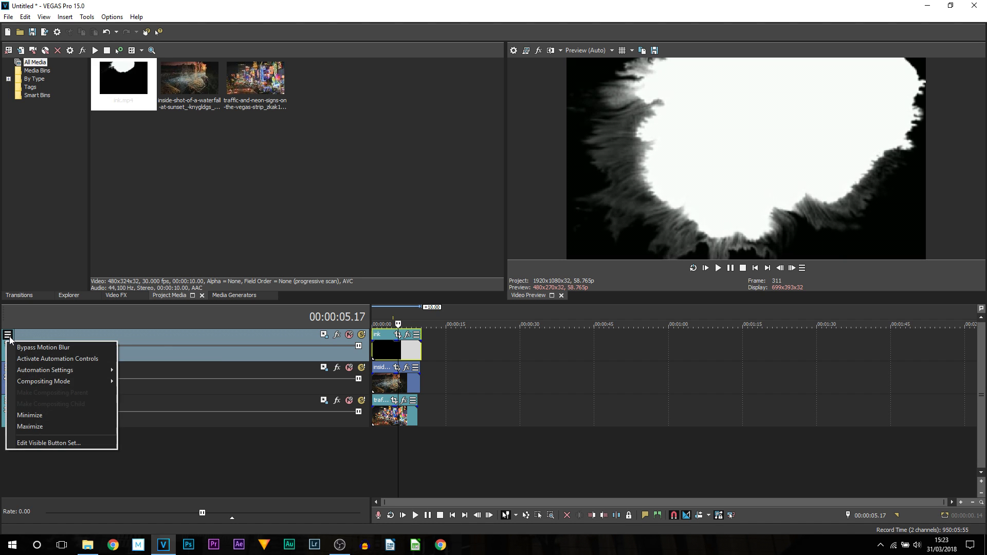
{"action": "mouse_move", "coordinate": [64, 380]}
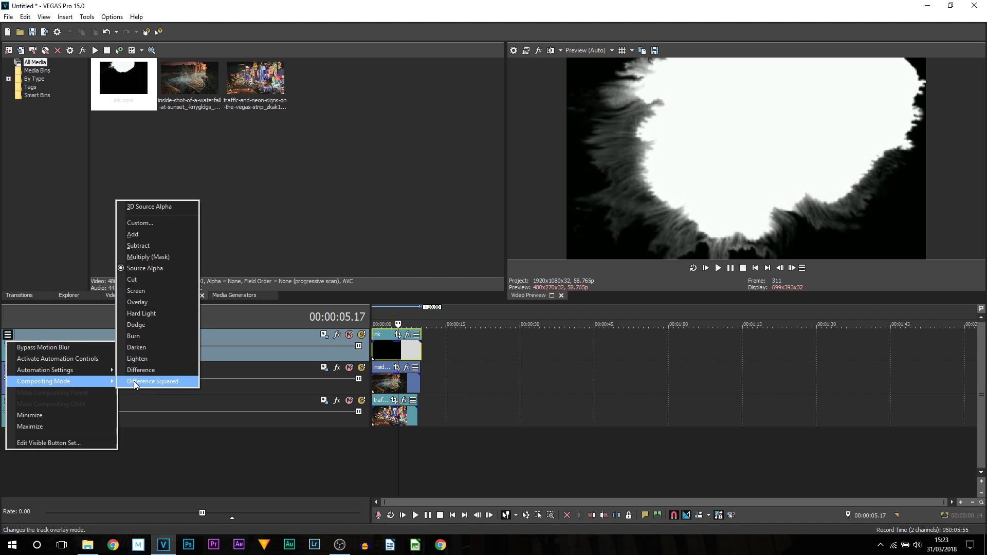
{"action": "left_click", "coordinate": [152, 257]}
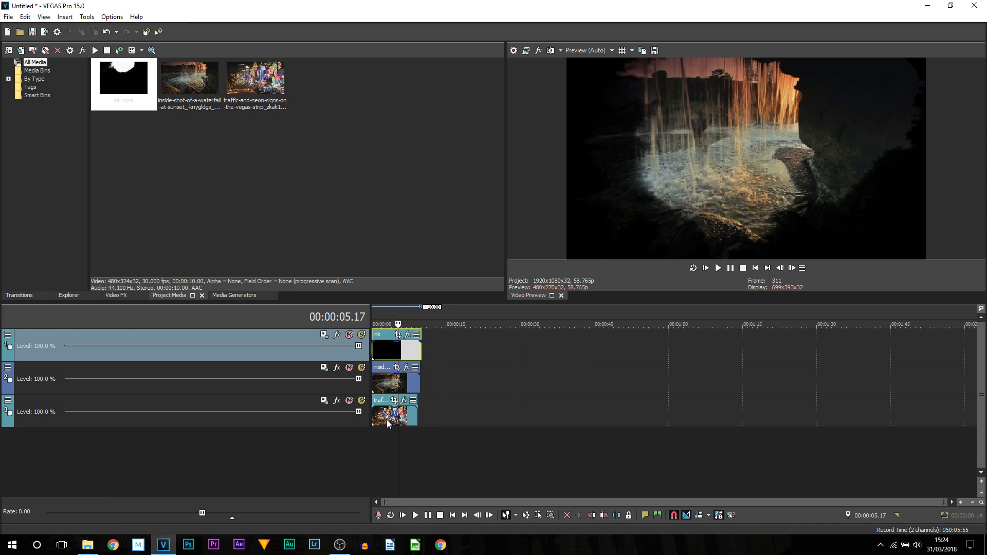
Step: Move the Vegas strip clip later to around 0:45 and return to the project start
{"action": "left_click_drag", "start_coordinate": [387, 419], "coordinate": [609, 406]}
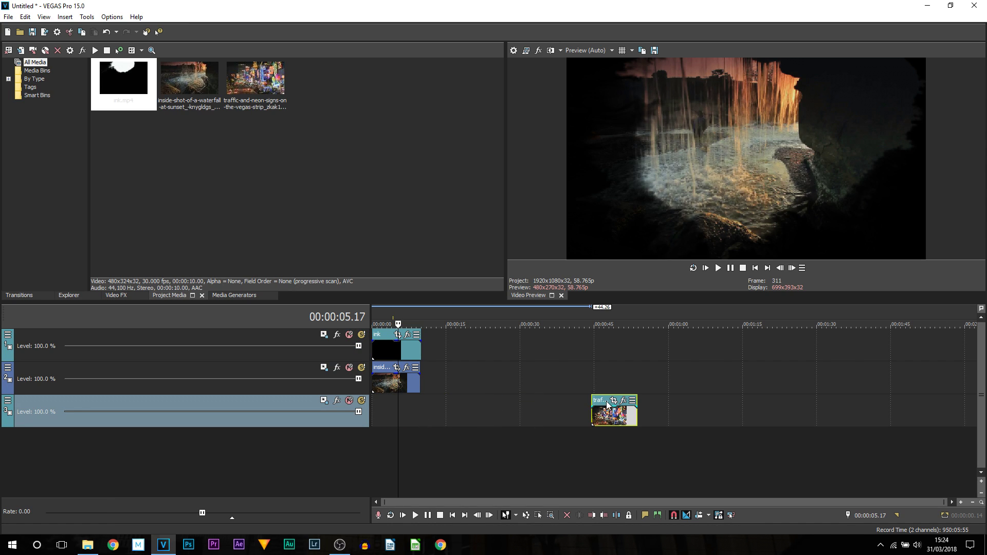
{"action": "key", "text": "ctrl+Home"}
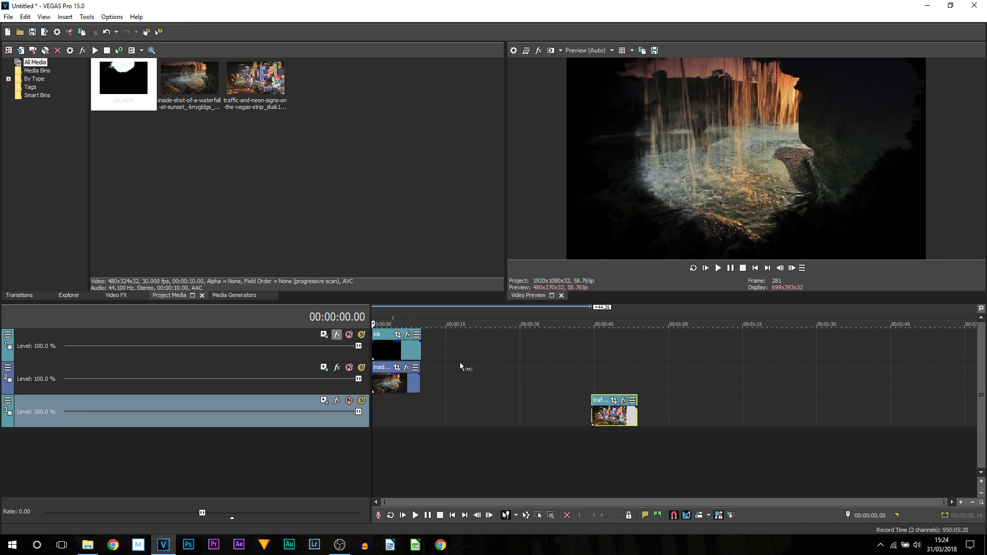
{"action": "scroll", "coordinate": [414, 397], "scroll_direction": "up", "scroll_amount": 5}
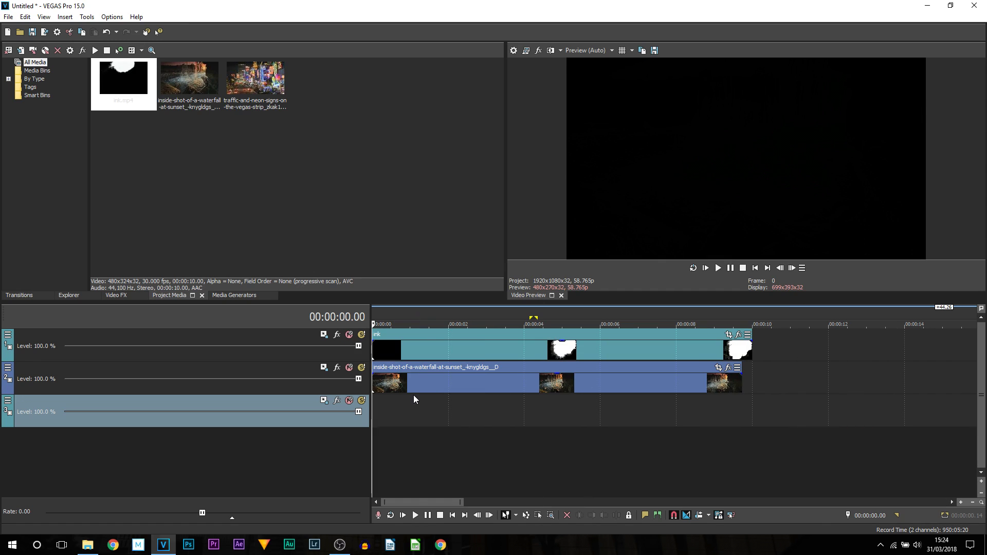
Step: Preview the waterfall through the ink mask from the start, pausing at 00:00:04.38
{"action": "left_click", "coordinate": [733, 271]}
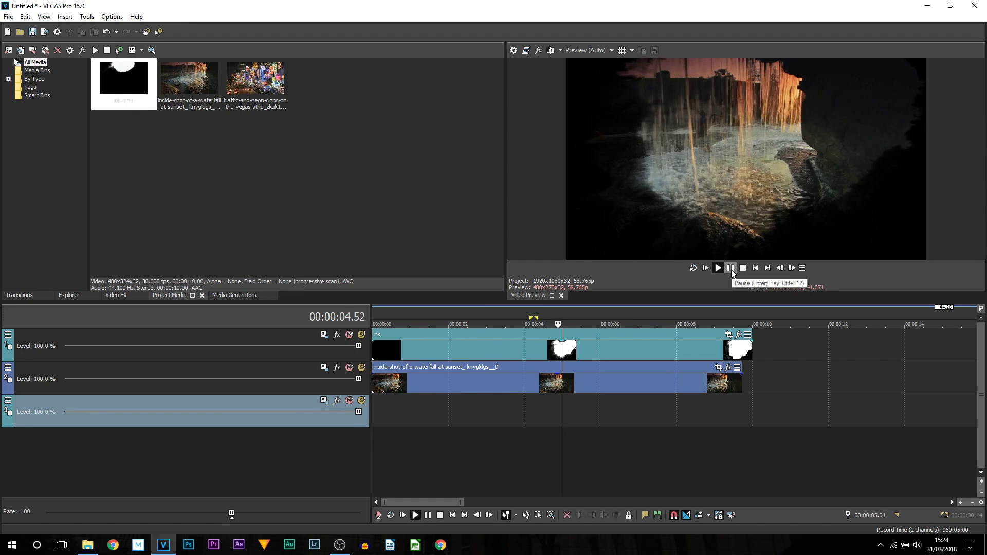
{"action": "left_click", "coordinate": [731, 270]}
{"action": "left_click", "coordinate": [375, 411]}
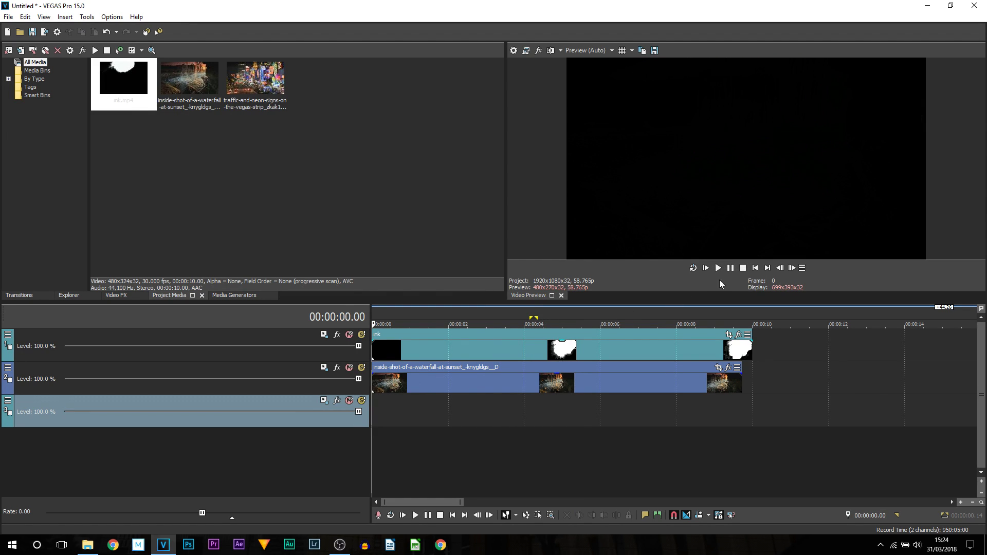
{"action": "left_click", "coordinate": [718, 269]}
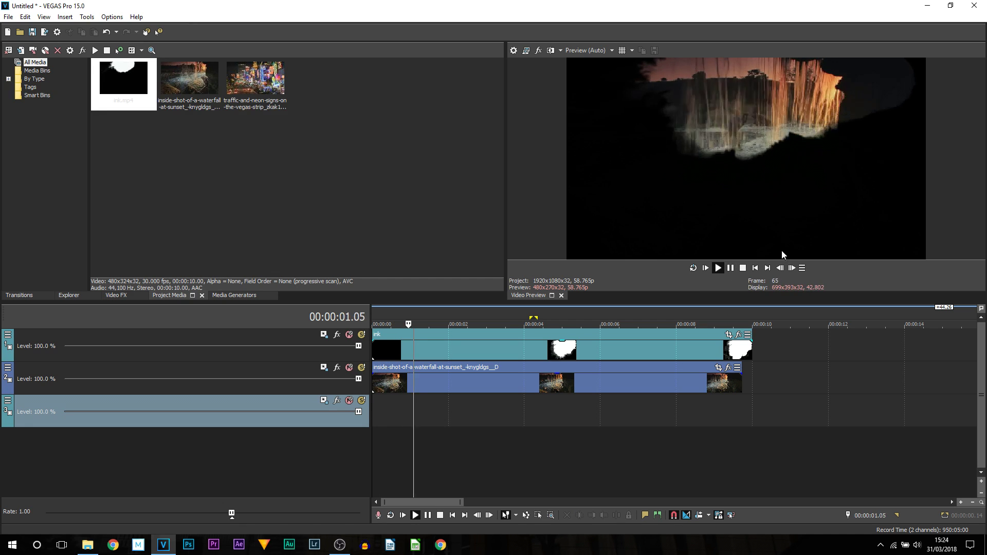
{"action": "left_click", "coordinate": [731, 268]}
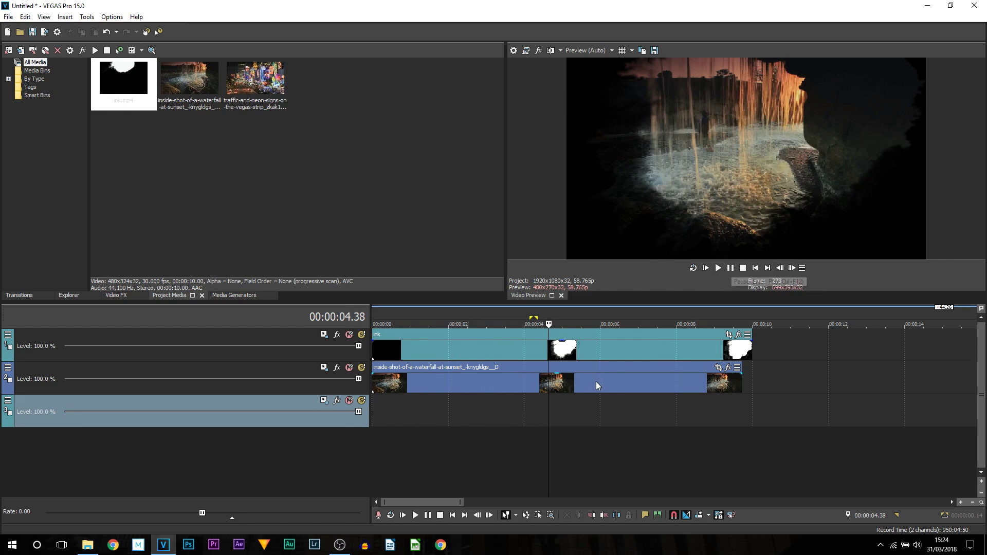
{"action": "scroll", "coordinate": [596, 382], "scroll_direction": "down", "scroll_amount": 5}
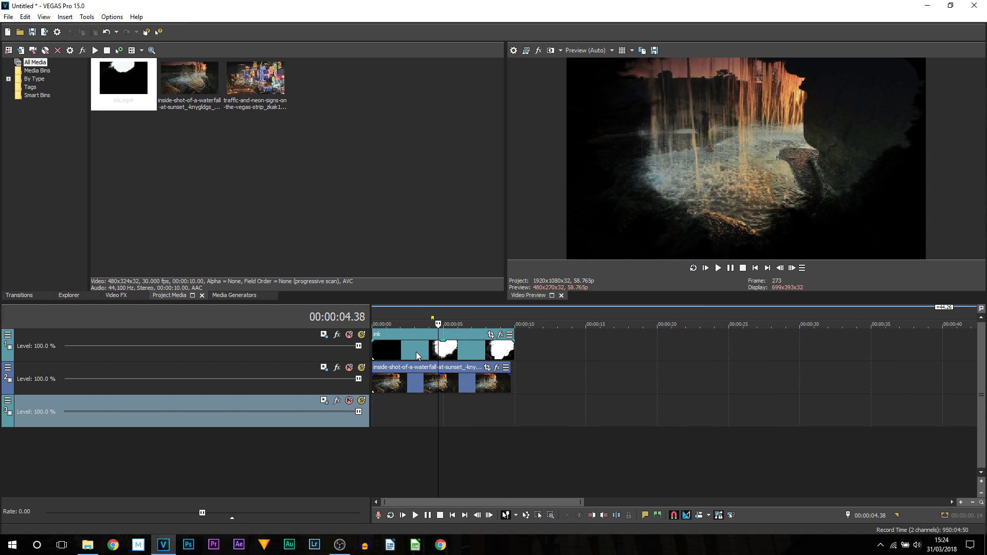
Step: Lengthen the ink clip, loop the first 6.4 seconds and play the masked preview
{"action": "left_click_drag", "start_coordinate": [513, 352], "coordinate": [592, 347]}
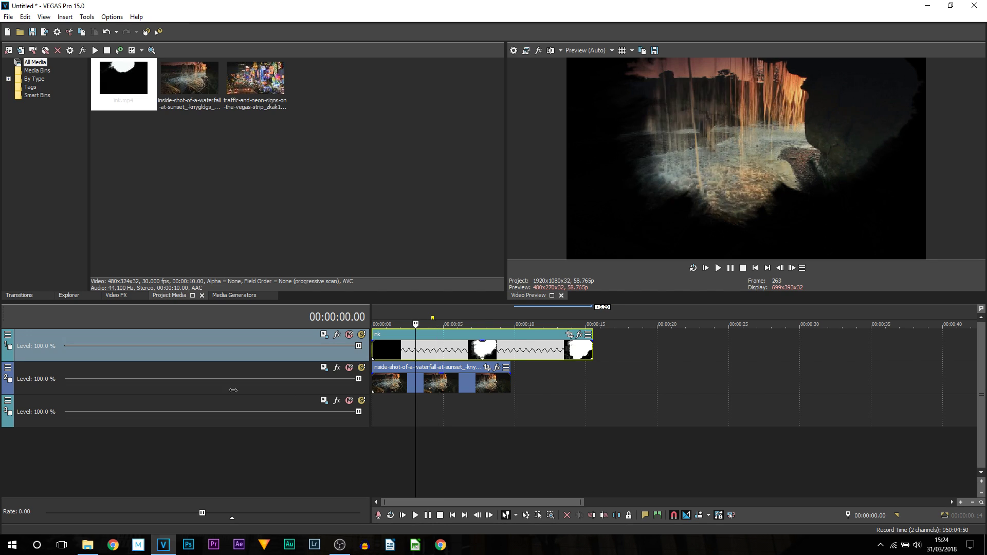
{"action": "double_click", "coordinate": [435, 389]}
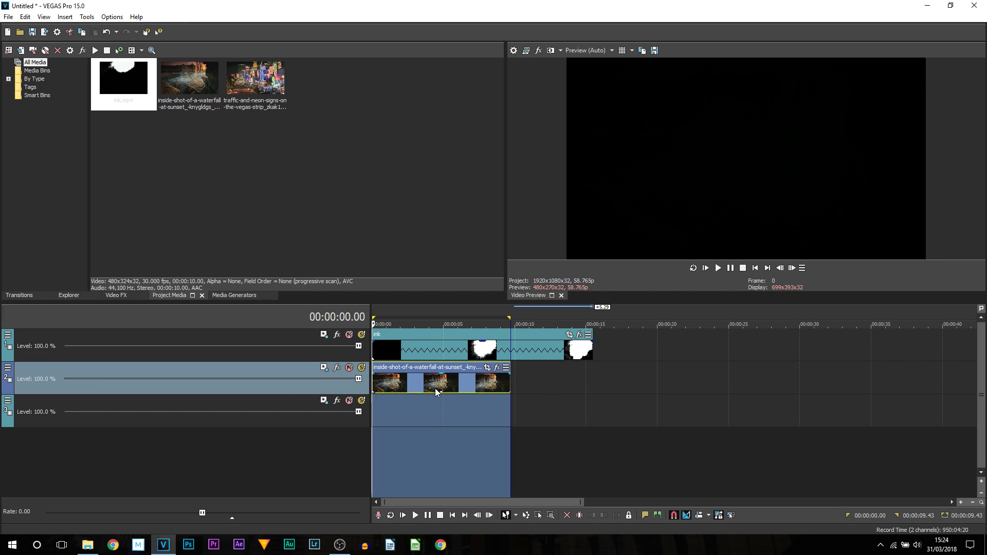
{"action": "key", "text": "space"}
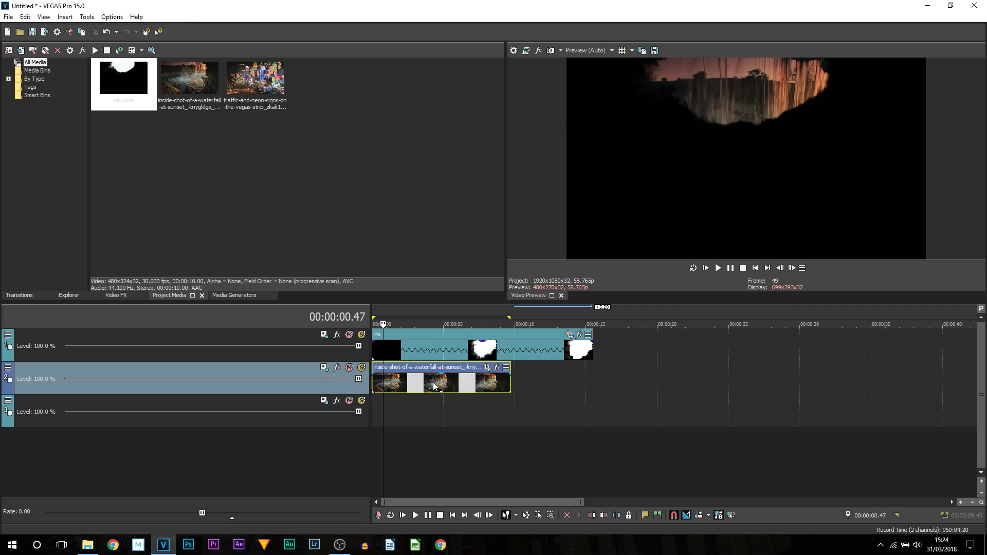
{"action": "left_click_drag", "start_coordinate": [467, 411], "coordinate": [373, 411]}
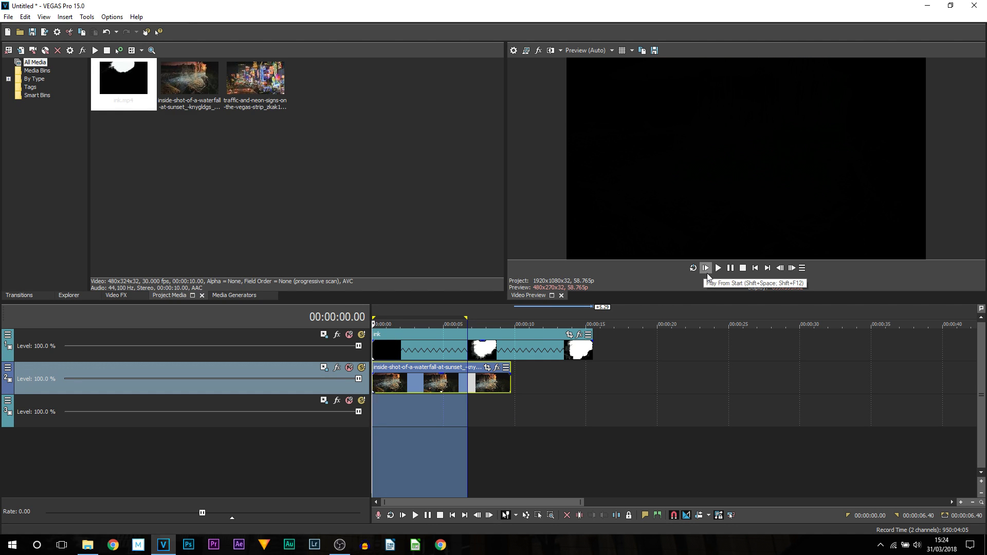
{"action": "left_click", "coordinate": [707, 273]}
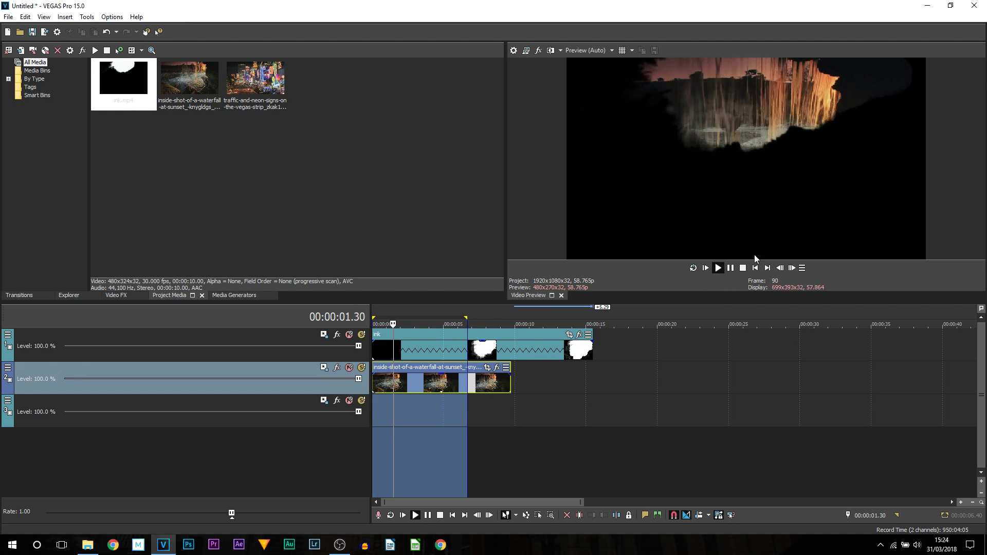
{"action": "left_click", "coordinate": [730, 269]}
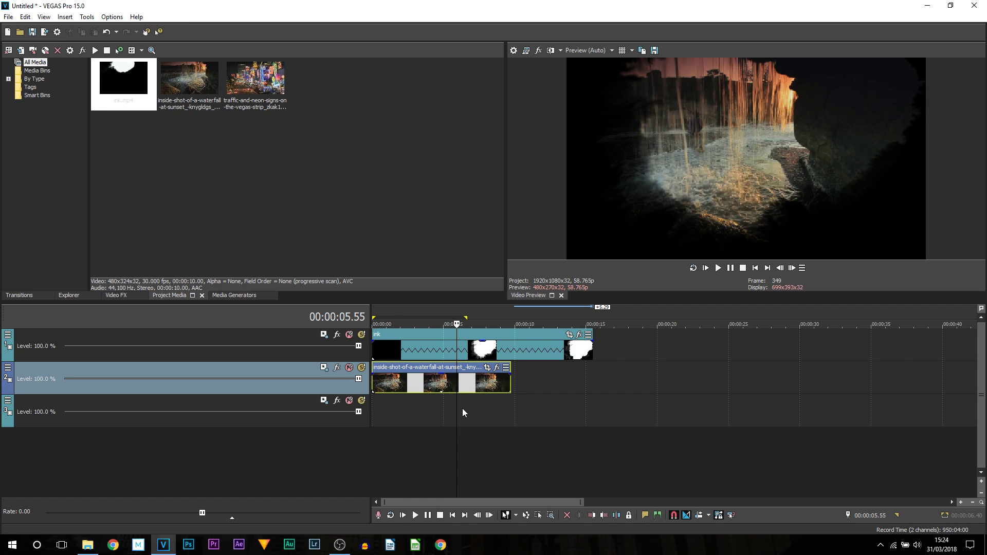
{"action": "left_click", "coordinate": [451, 352]}
Step: Undo the ink clip change, move the traffic clip back, then delete all three tracks
{"action": "key", "text": "ctrl+z"}
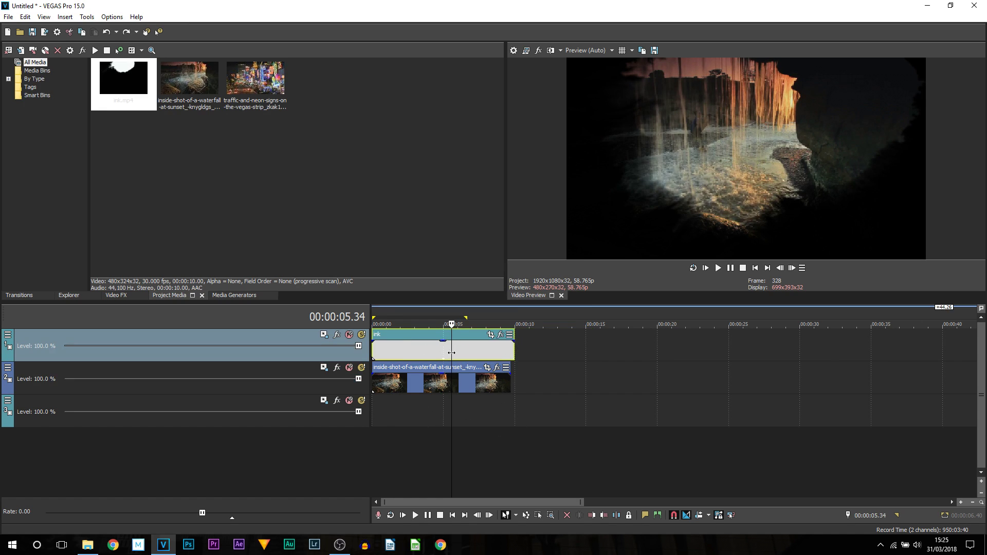
{"action": "scroll", "coordinate": [498, 393], "scroll_direction": "down", "scroll_amount": 3}
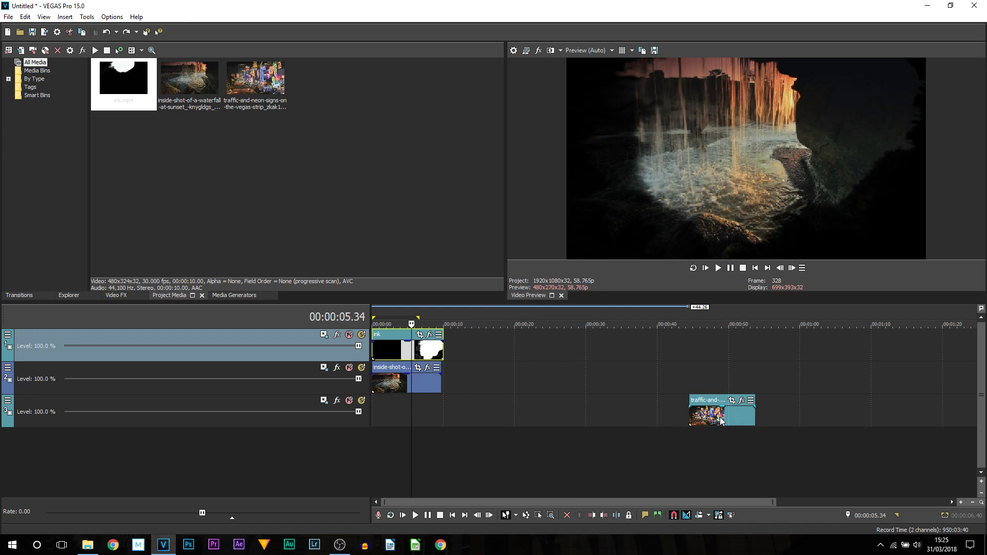
{"action": "left_click_drag", "start_coordinate": [721, 421], "coordinate": [383, 415]}
{"action": "key", "text": "ctrl+a"}
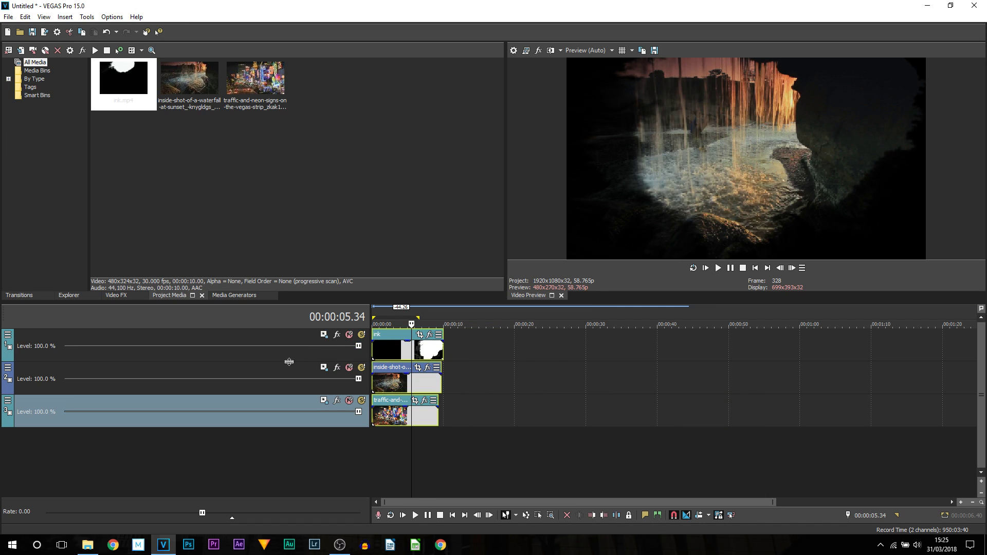
{"action": "left_click", "coordinate": [226, 360]}
{"action": "left_click", "coordinate": [205, 402], "text": "shift"}
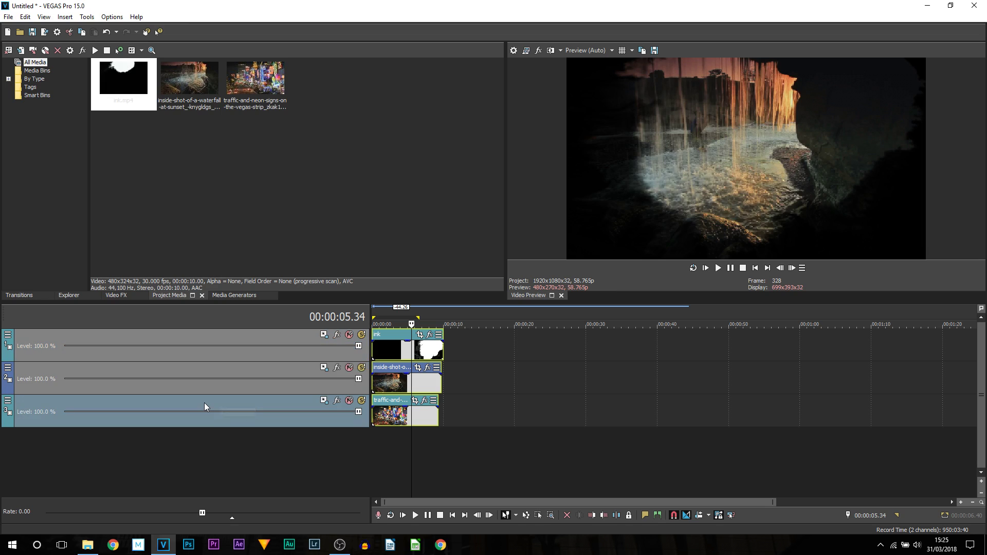
{"action": "right_click", "coordinate": [205, 403]}
{"action": "left_click", "coordinate": [255, 285]}
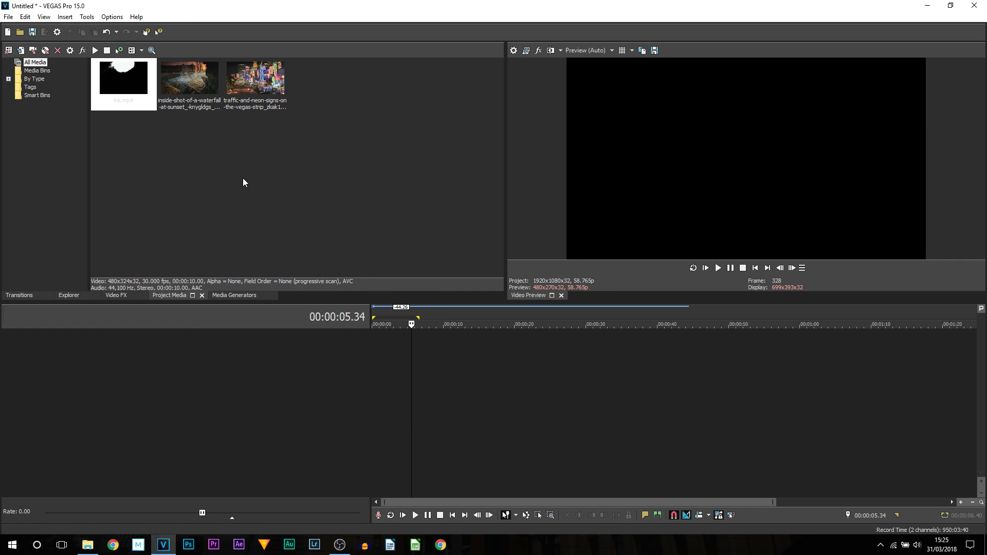
Step: Place the waterfall and neon Vegas strip clips in sequence on one track and delete the audio track
{"action": "left_click", "coordinate": [189, 78]}
{"action": "mouse_move", "coordinate": [200, 183]}
{"action": "left_mouse_down"}
{"action": "mouse_move", "coordinate": [312, 94]}
{"action": "mouse_move", "coordinate": [221, 128]}
{"action": "mouse_move", "coordinate": [269, 57]}
{"action": "left_mouse_up"}
{"action": "left_click_drag", "start_coordinate": [186, 81], "coordinate": [397, 359]}
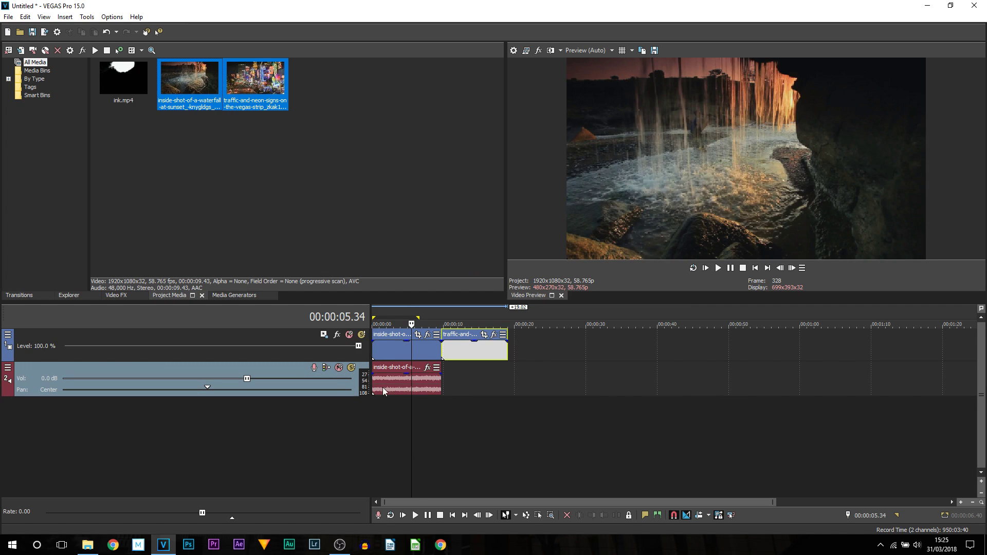
{"action": "left_click", "coordinate": [289, 370]}
{"action": "right_click", "coordinate": [289, 370]}
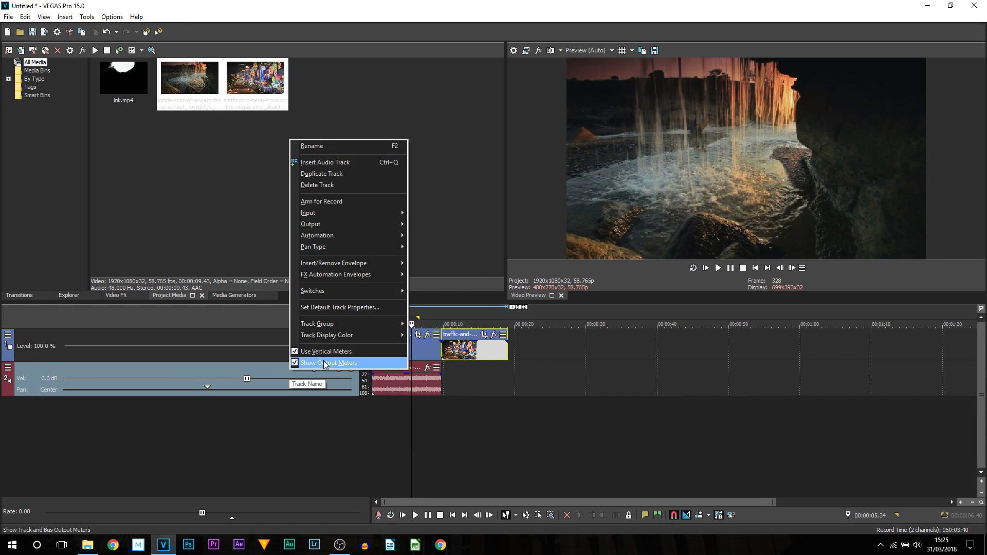
{"action": "left_click", "coordinate": [335, 185]}
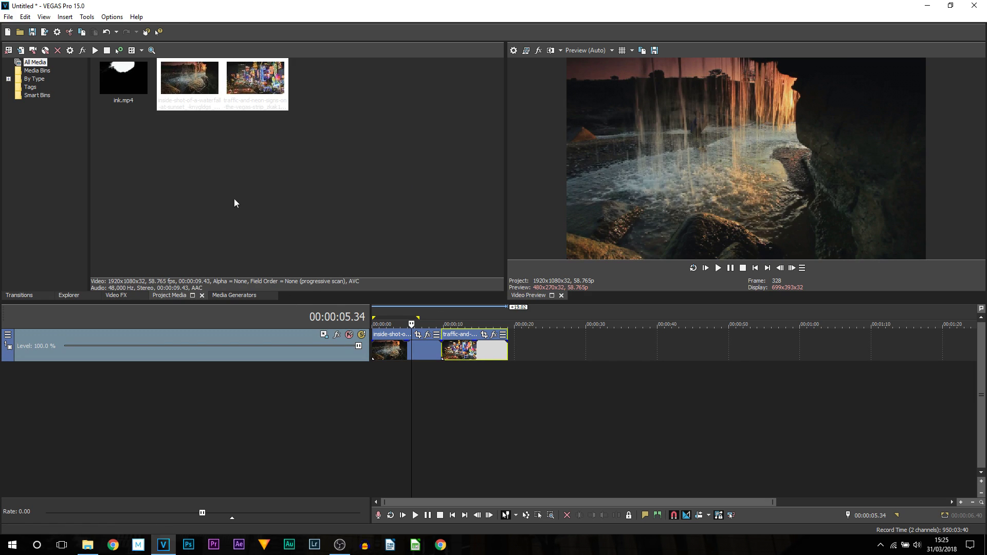
Step: Add the ink clip on a new top video track and delete its audio track
{"action": "left_click", "coordinate": [116, 91]}
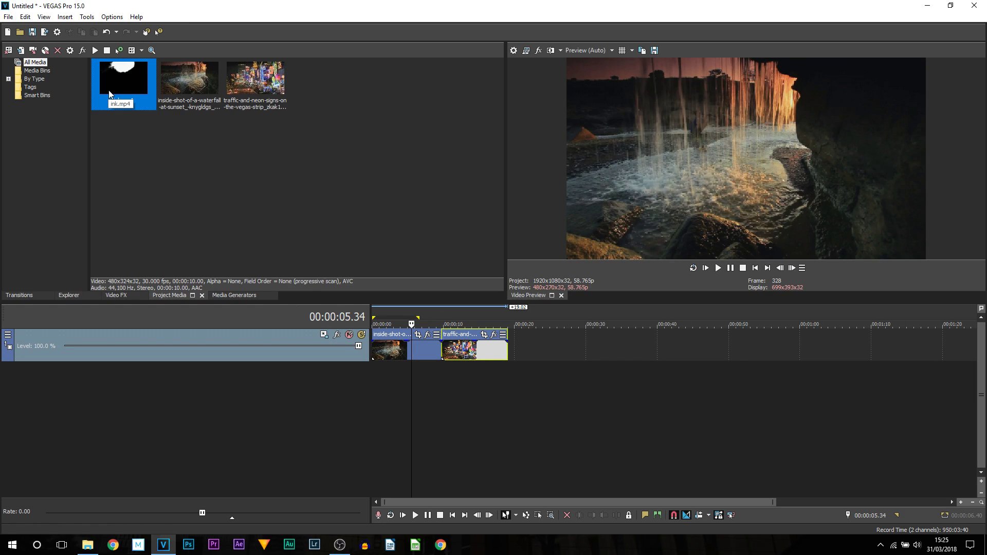
{"action": "mouse_move", "coordinate": [209, 213]}
{"action": "left_mouse_down"}
{"action": "mouse_move", "coordinate": [411, 362]}
{"action": "mouse_move", "coordinate": [404, 329]}
{"action": "mouse_move", "coordinate": [405, 346]}
{"action": "left_mouse_up"}
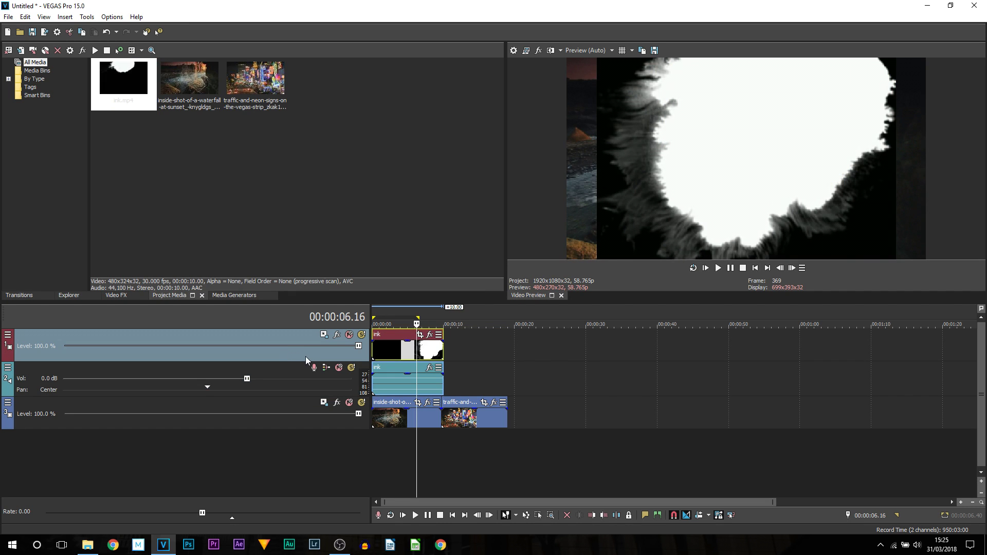
{"action": "right_click", "coordinate": [295, 374]}
{"action": "left_click", "coordinate": [325, 188]}
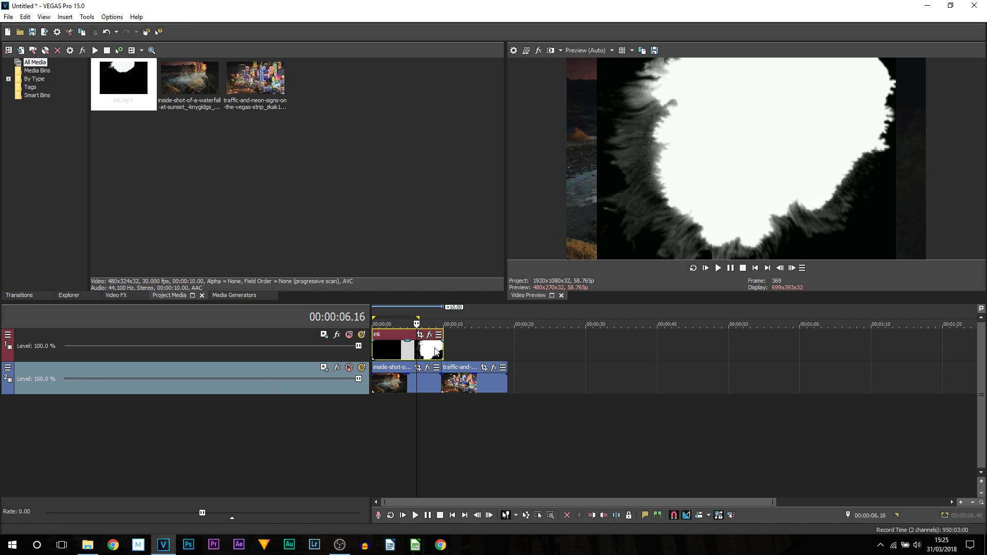
Step: Confirm the ink clip's Properties so it stretches to fill the frame
{"action": "right_click", "coordinate": [435, 352]}
{"action": "left_click", "coordinate": [501, 527]}
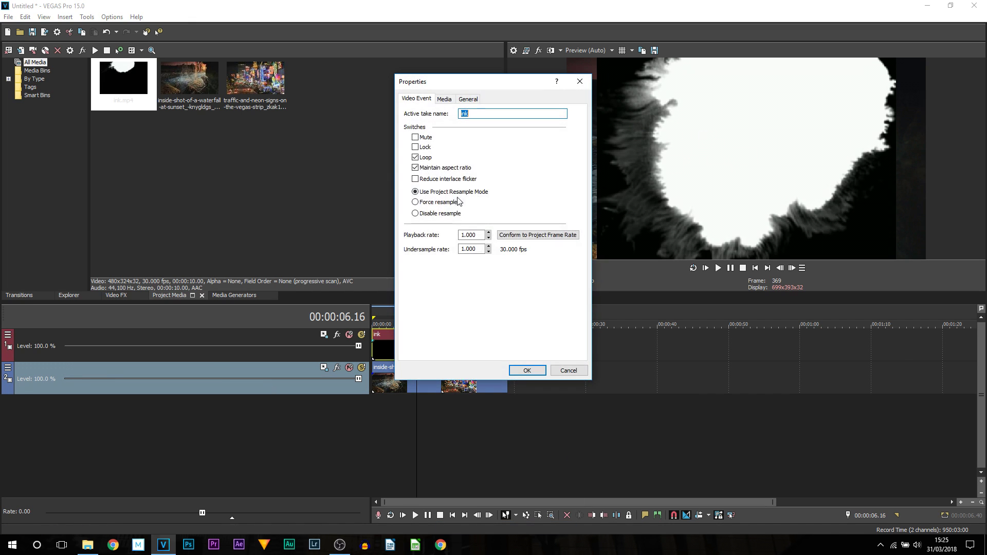
{"action": "left_click", "coordinate": [527, 370]}
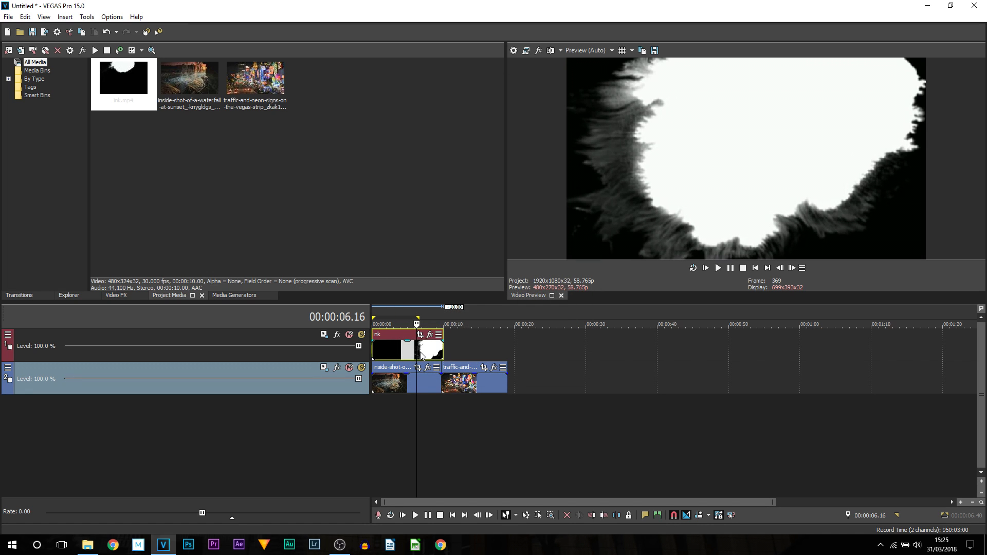
Step: Play the project from the start and locate the ink clip's last frame
{"action": "left_click", "coordinate": [371, 352]}
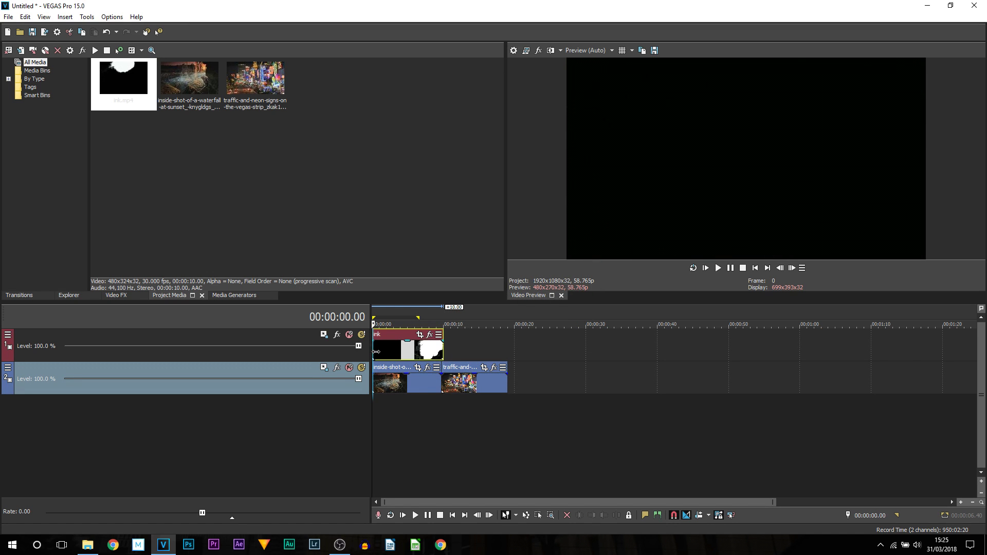
{"action": "key", "text": "space"}
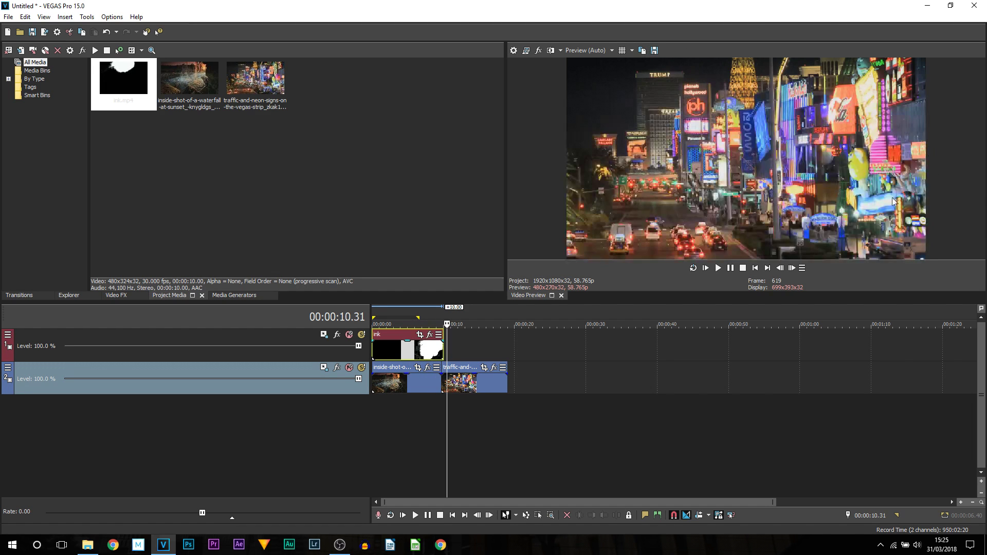
{"action": "scroll", "coordinate": [535, 399], "scroll_direction": "up", "scroll_amount": 5}
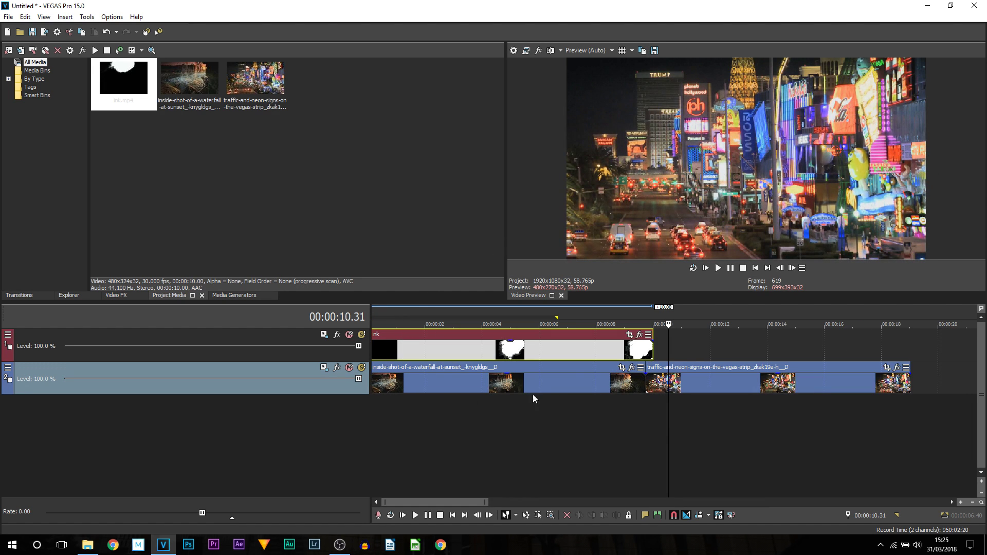
{"action": "left_click", "coordinate": [652, 350]}
{"action": "key", "text": "Left"}
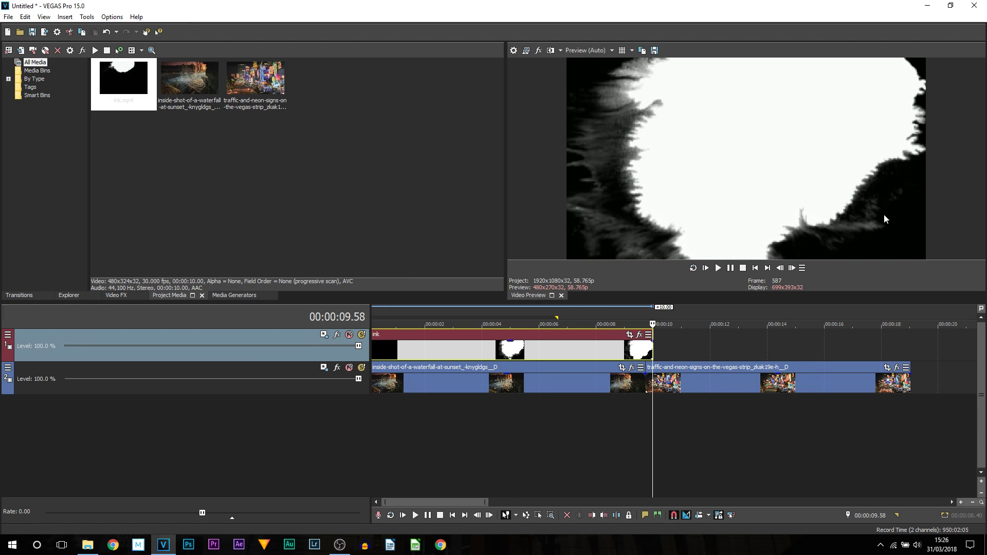
Step: Zoom around the 10-second cut point and preview the shortened ink transition
{"action": "key", "text": "Down"}
{"action": "key", "text": "Down"}
{"action": "key", "text": "Down"}
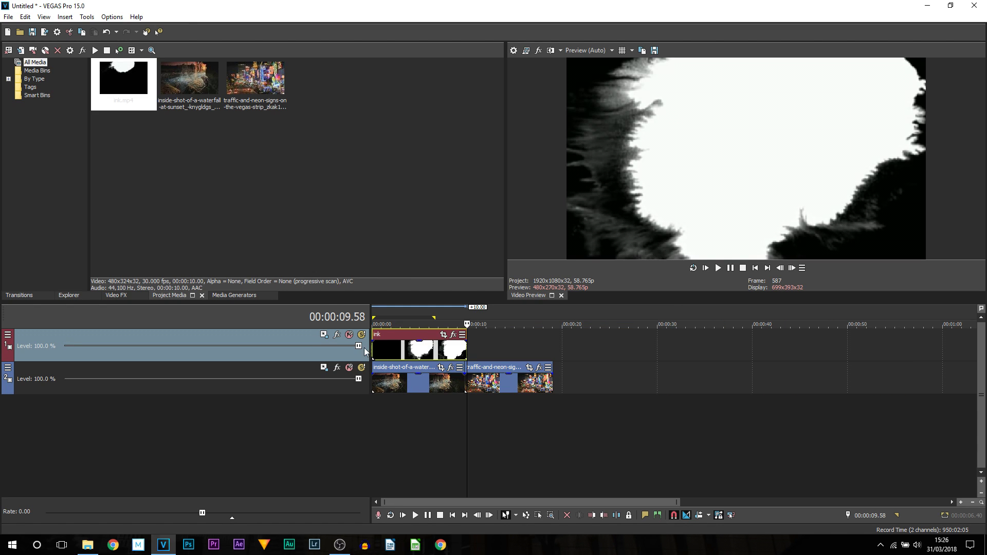
{"action": "left_click", "coordinate": [375, 353]}
{"action": "left_click", "coordinate": [470, 356]}
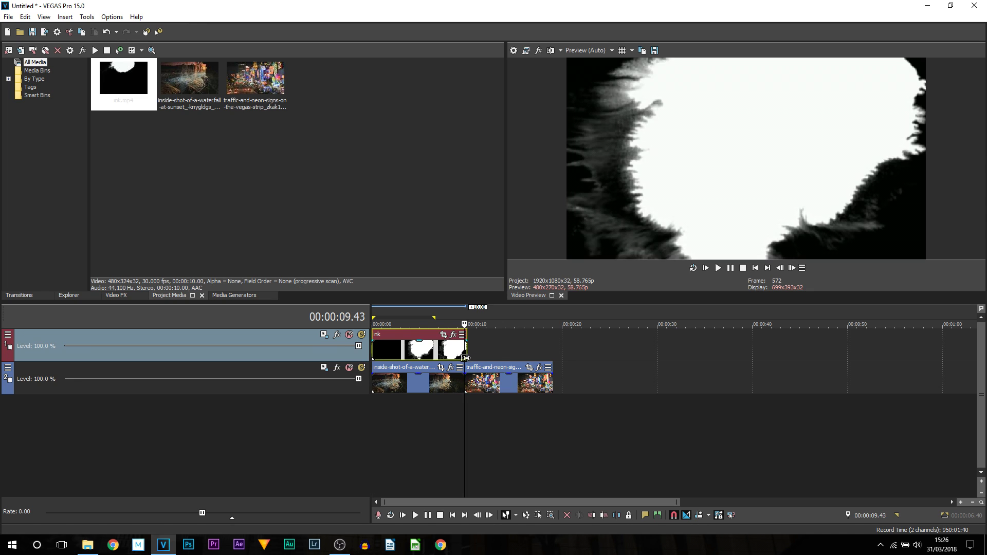
{"action": "key", "text": "Up"}
{"action": "key", "text": "Up"}
{"action": "key", "text": "Up"}
{"action": "key", "text": "Down"}
{"action": "key", "text": "Down"}
{"action": "key", "text": "Down"}
{"action": "key", "text": "Up"}
{"action": "key", "text": "Up"}
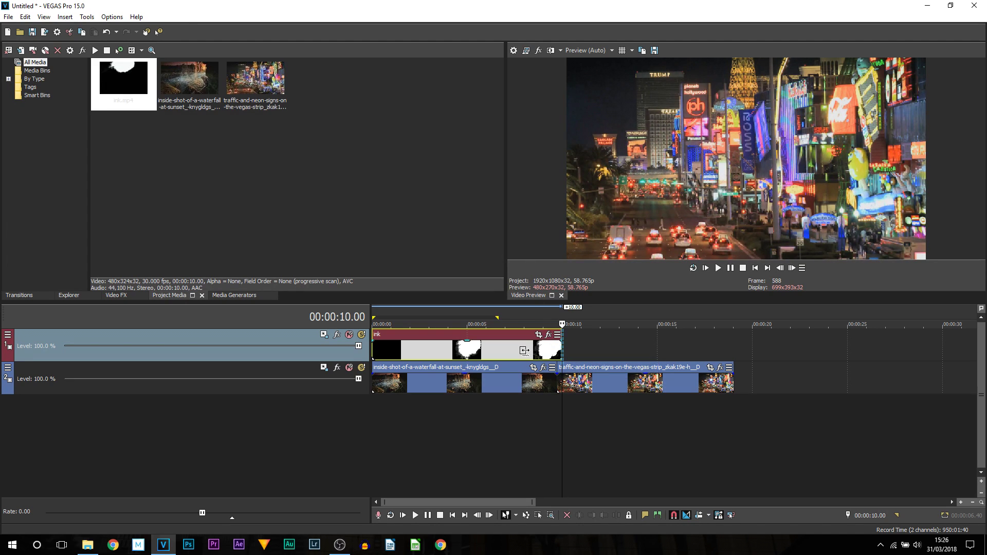
{"action": "key", "text": "space"}
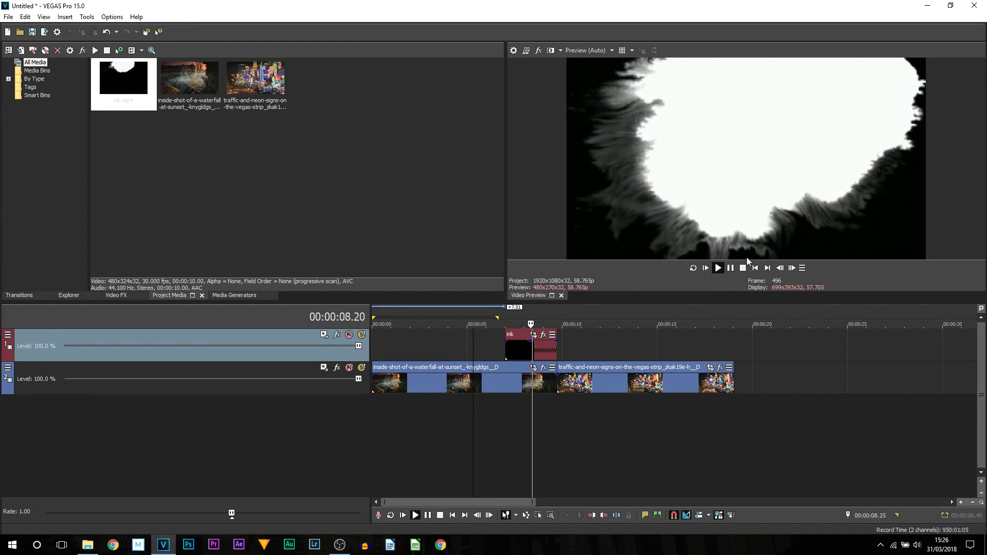
{"action": "key", "text": "space"}
Step: Paste a copy of the ink clip right after the first and set it to Reverse
{"action": "left_click", "coordinate": [511, 352]}
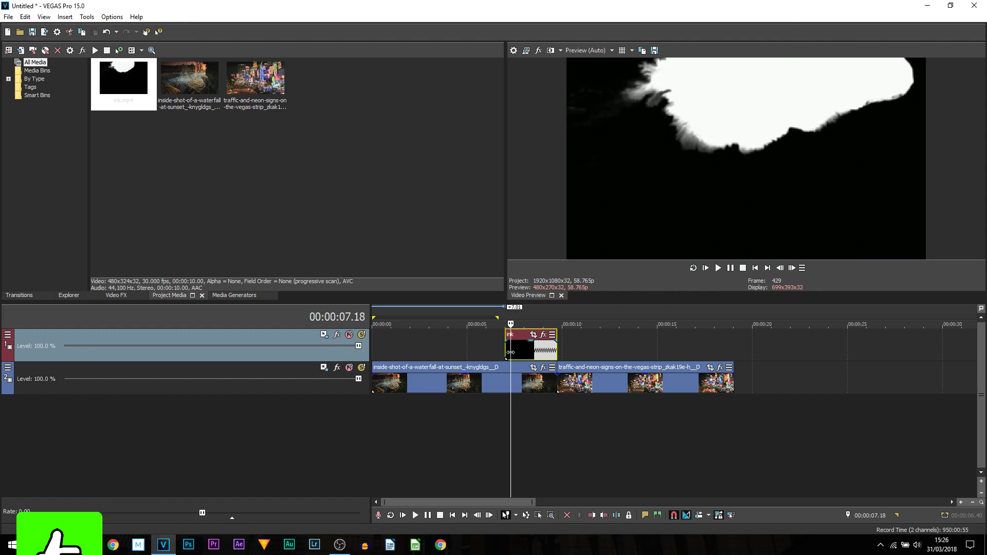
{"action": "key", "text": "ctrl+c"}
{"action": "left_click", "coordinate": [557, 348]}
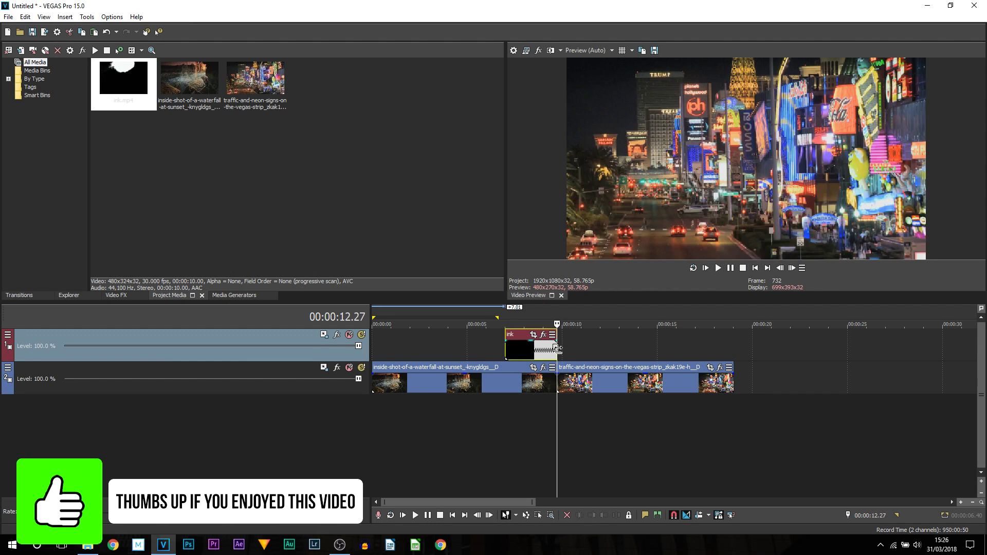
{"action": "key", "text": "ctrl+v"}
{"action": "left_click", "coordinate": [566, 355]}
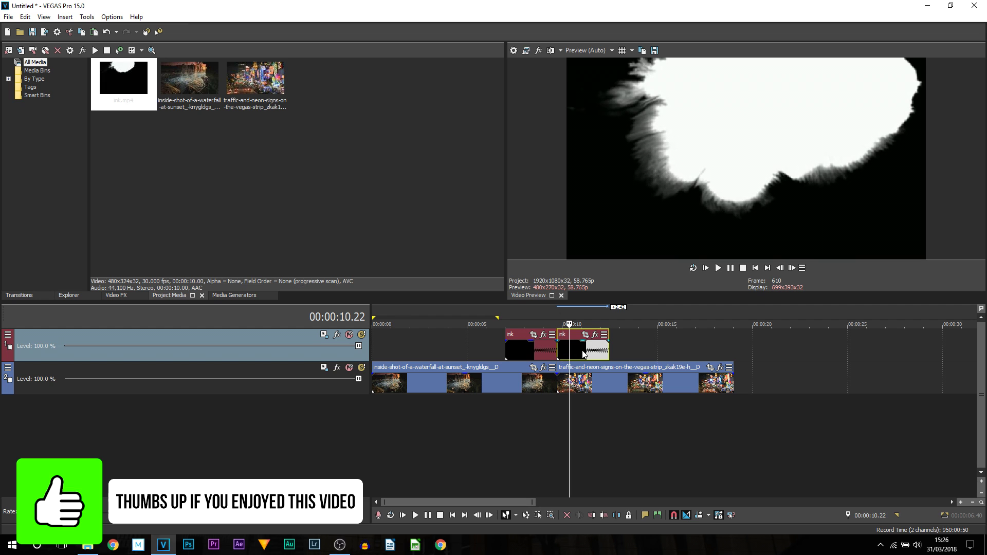
{"action": "right_click", "coordinate": [584, 354]}
{"action": "left_click", "coordinate": [619, 387]}
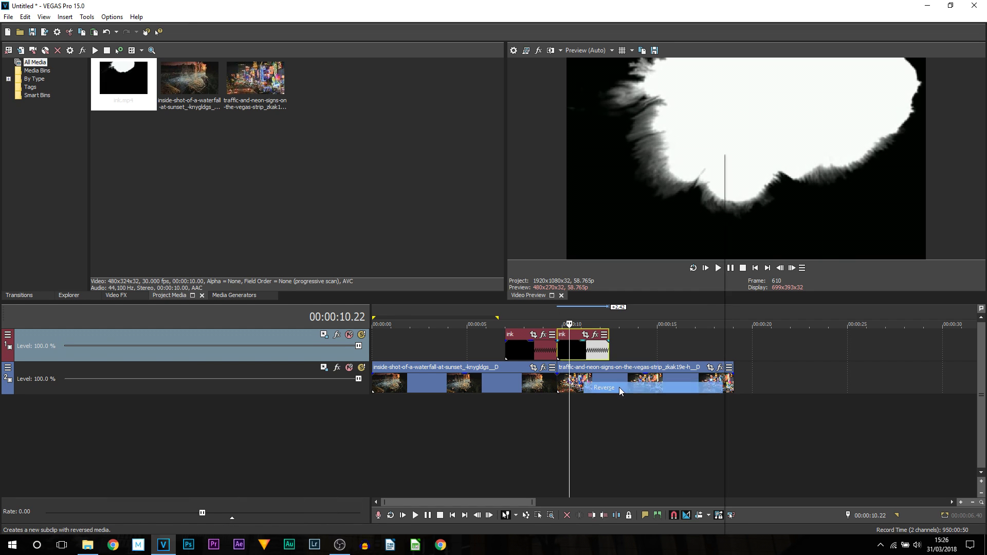
Step: Play back the forward and reversed ink sequence, ending with the playhead at 8.52 s
{"action": "left_click", "coordinate": [497, 412]}
{"action": "key", "text": "space"}
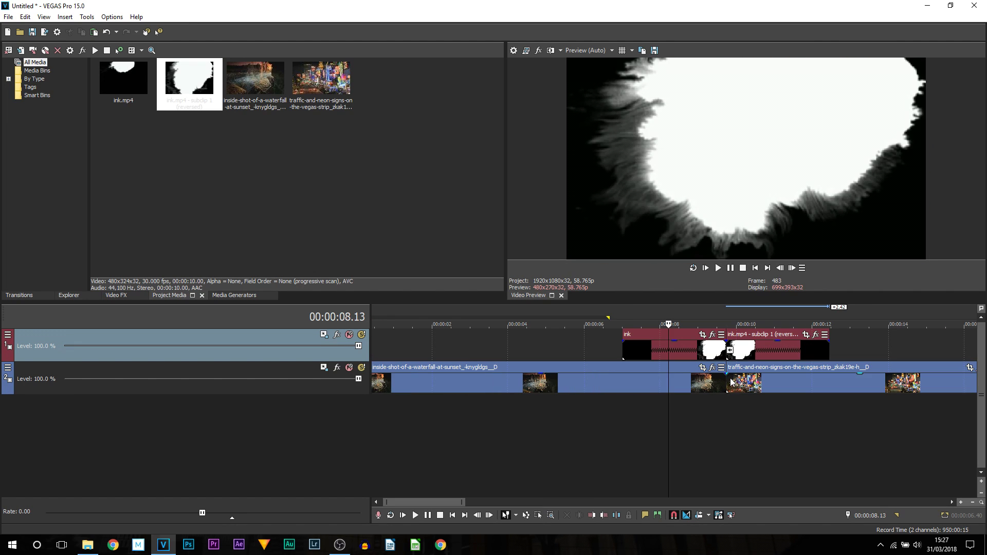
{"action": "left_click", "coordinate": [731, 381]}
{"action": "scroll", "coordinate": [690, 324], "scroll_direction": "up", "scroll_amount": 4}
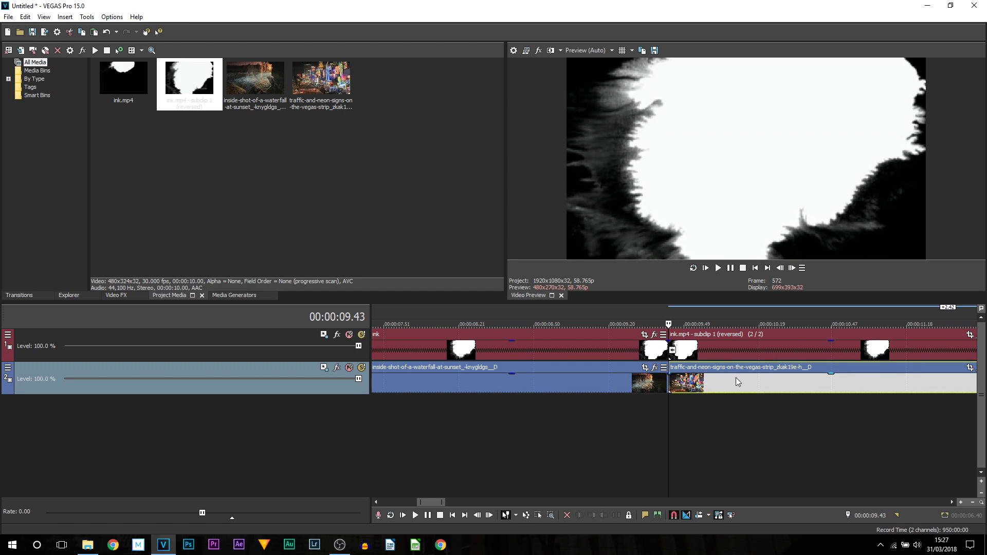
{"action": "scroll", "coordinate": [735, 381], "scroll_direction": "down", "scroll_amount": 5}
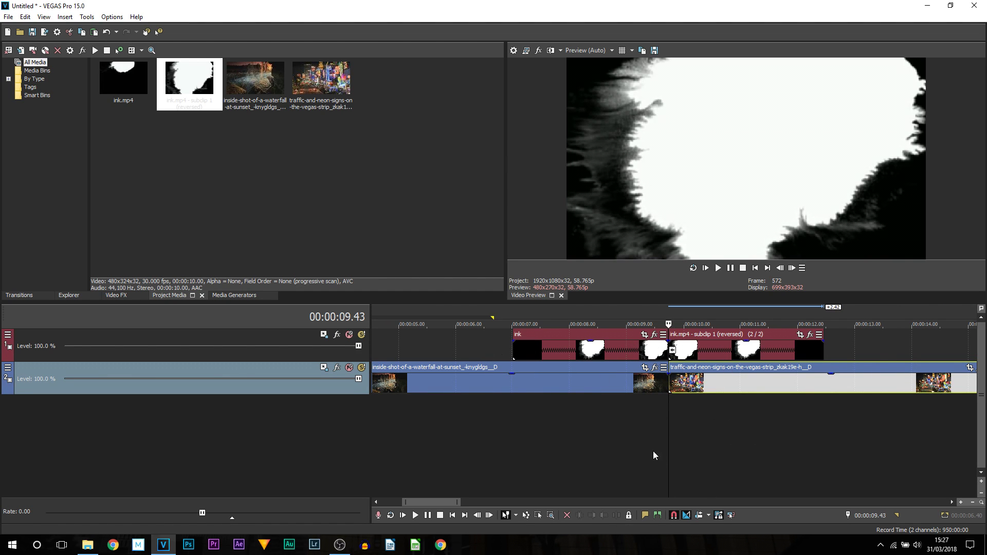
{"action": "left_click", "coordinate": [674, 467]}
{"action": "scroll", "coordinate": [710, 475], "scroll_direction": "down", "scroll_amount": 3}
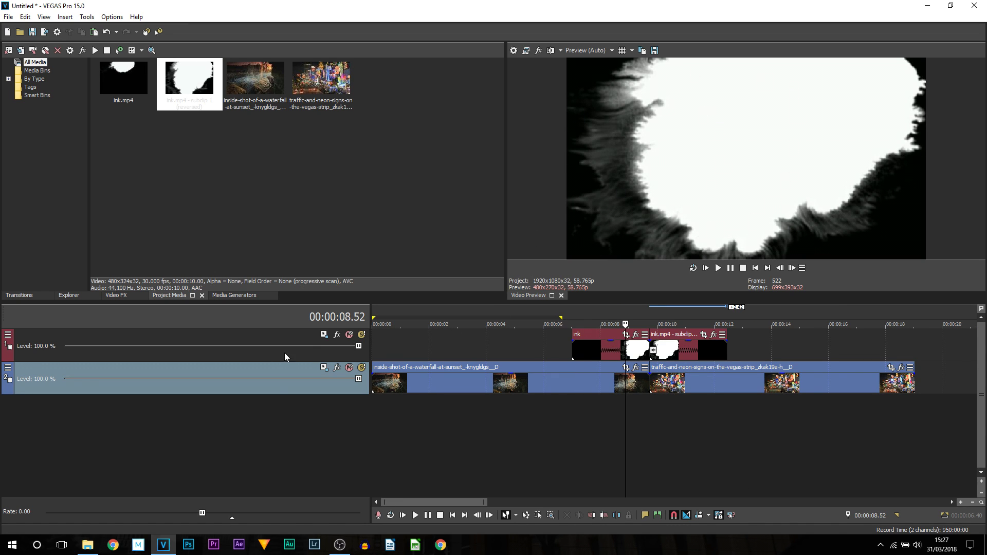
Step: Set the ink track's compositing mode to Add
{"action": "left_click", "coordinate": [8, 335]}
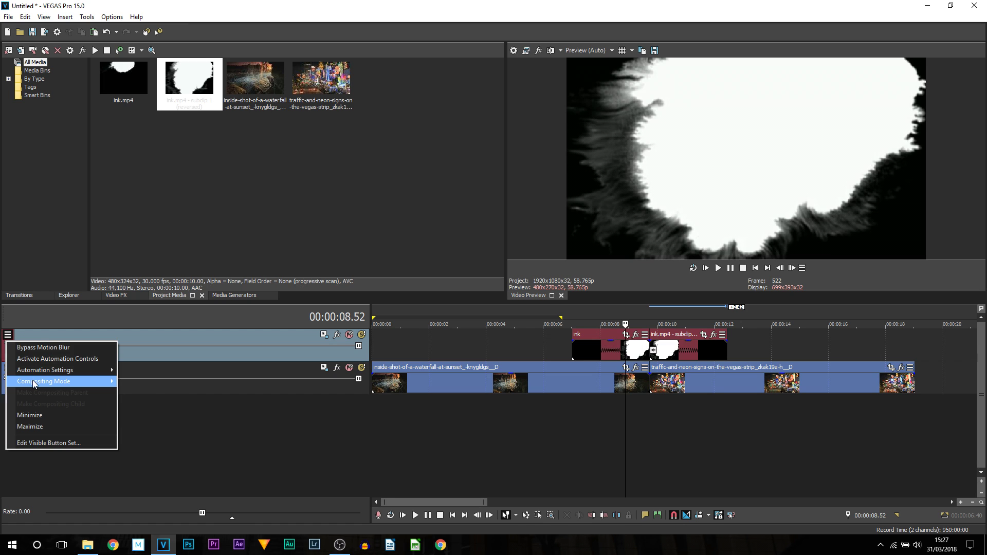
{"action": "mouse_move", "coordinate": [44, 383]}
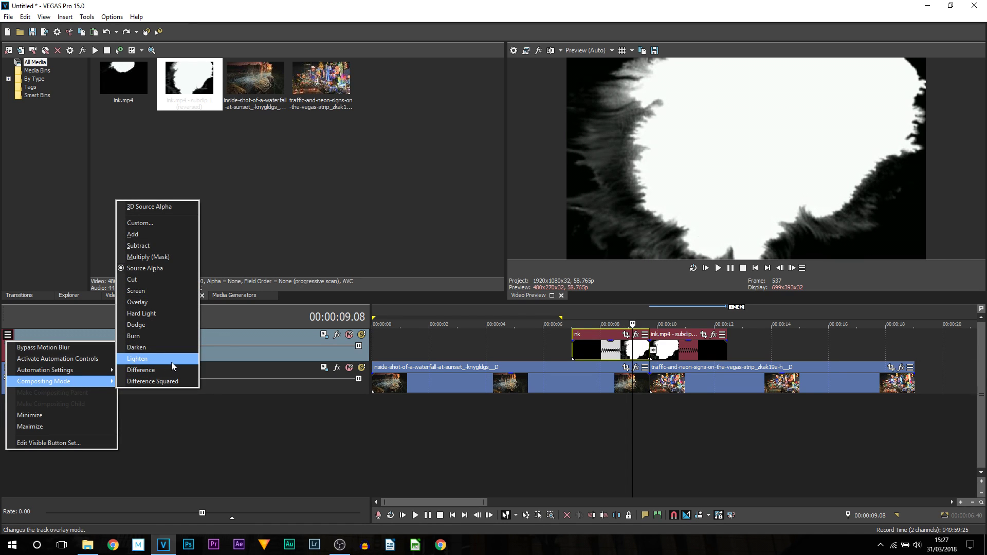
{"action": "left_click", "coordinate": [170, 235]}
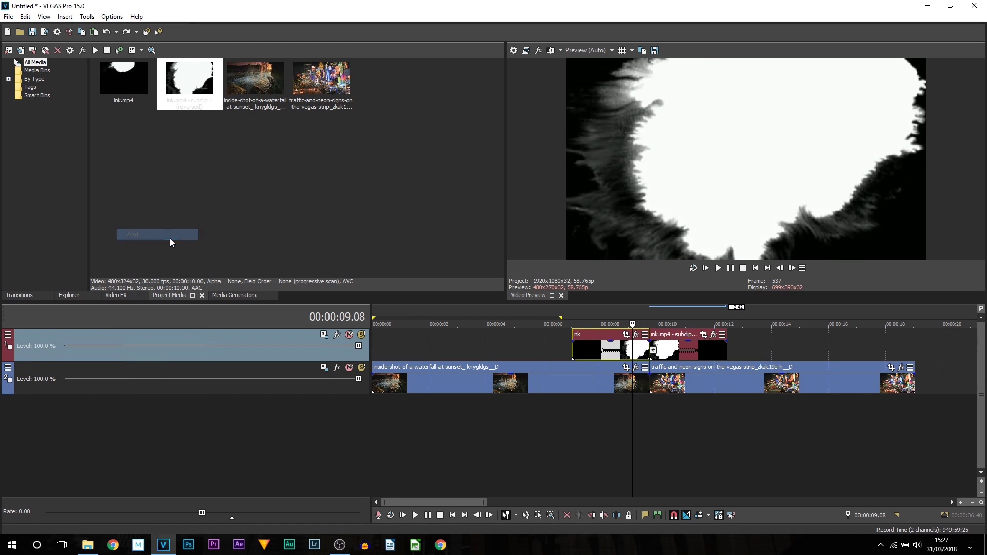
Step: Scrub through the white ink reveal over the waterfall, ending at 7.01 s
{"action": "left_click", "coordinate": [539, 346]}
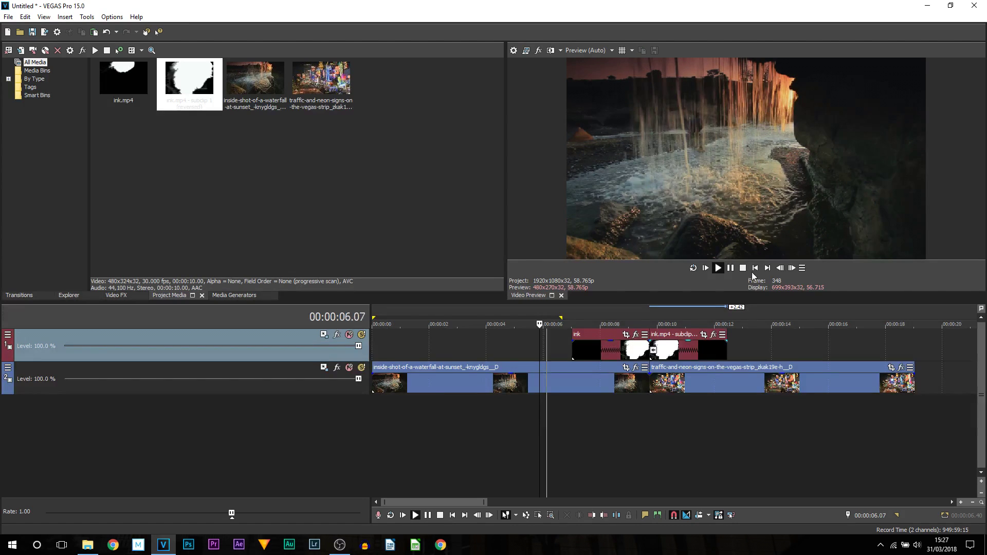
{"action": "left_click", "coordinate": [631, 404]}
{"action": "left_click", "coordinate": [640, 405]}
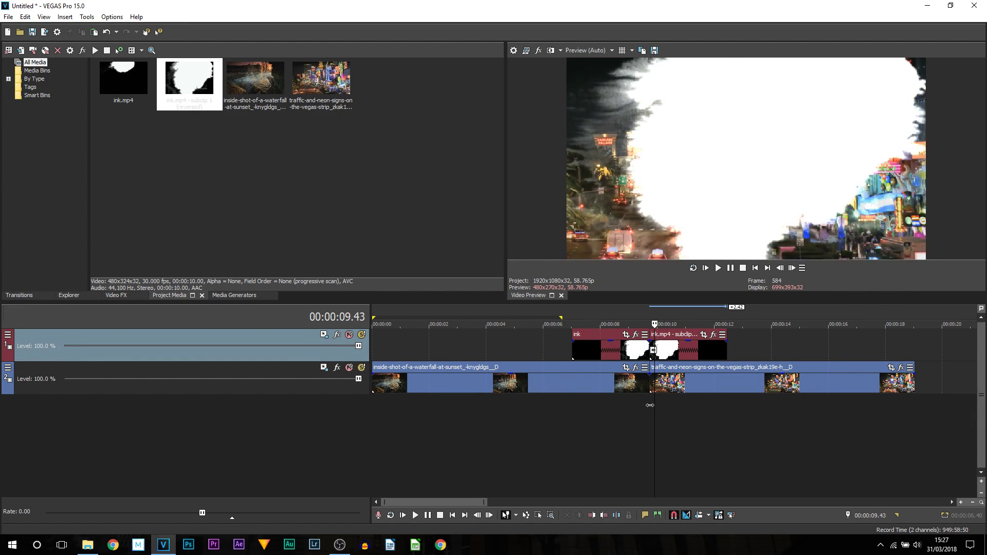
{"action": "left_click", "coordinate": [572, 405]}
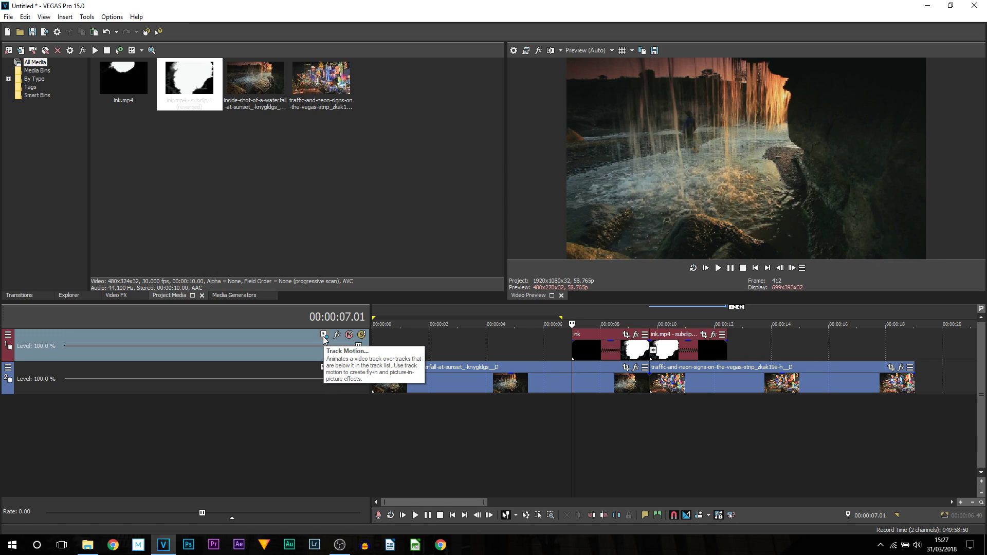
Step: Show the Track Motion button via Edit Visible Button Set and open Track 1's Track Motion
{"action": "left_click", "coordinate": [8, 336]}
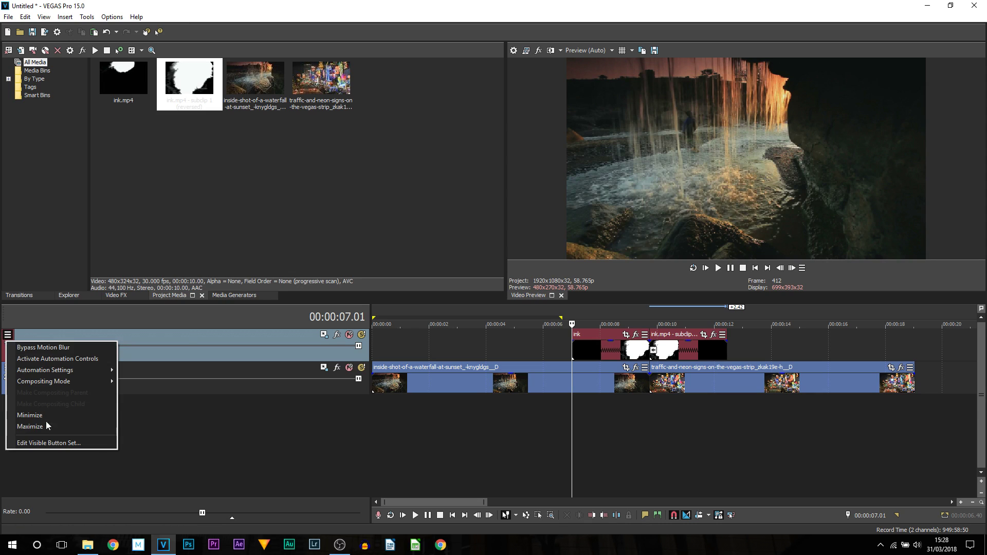
{"action": "left_click", "coordinate": [56, 442]}
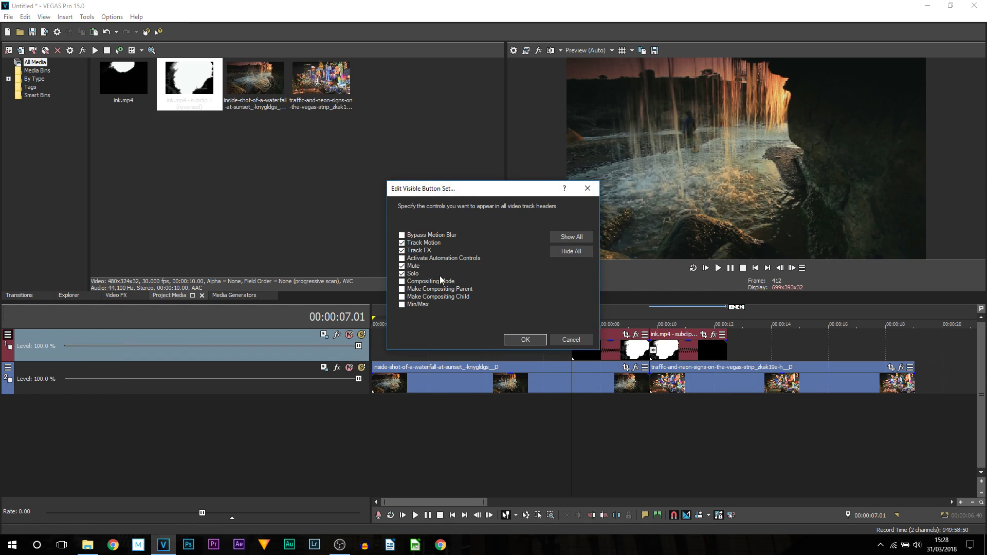
{"action": "left_click", "coordinate": [530, 340]}
{"action": "left_click", "coordinate": [323, 335]}
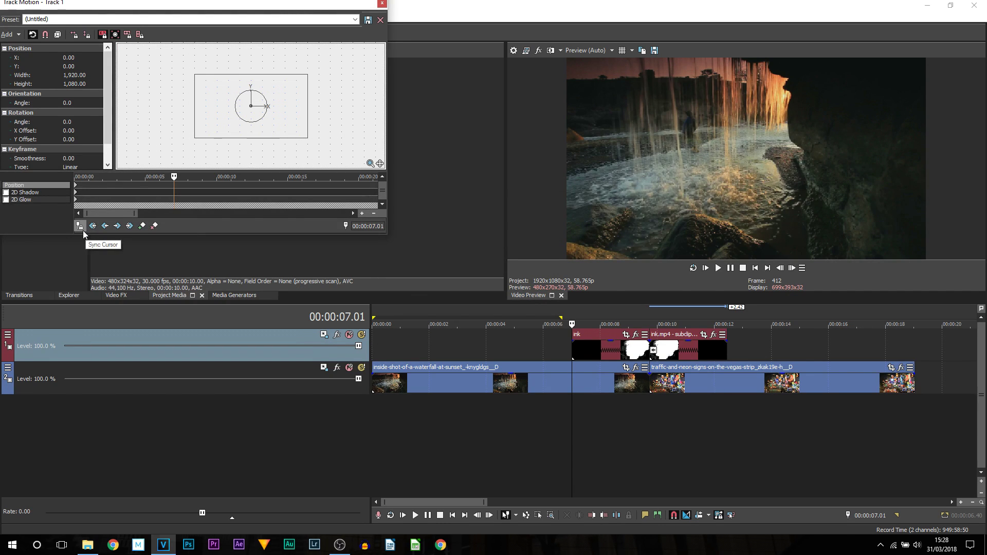
Step: Keyframe the ink track at 7.01 s, then enlarge it at 9.42 s until white fills the frame
{"action": "left_click", "coordinate": [141, 226]}
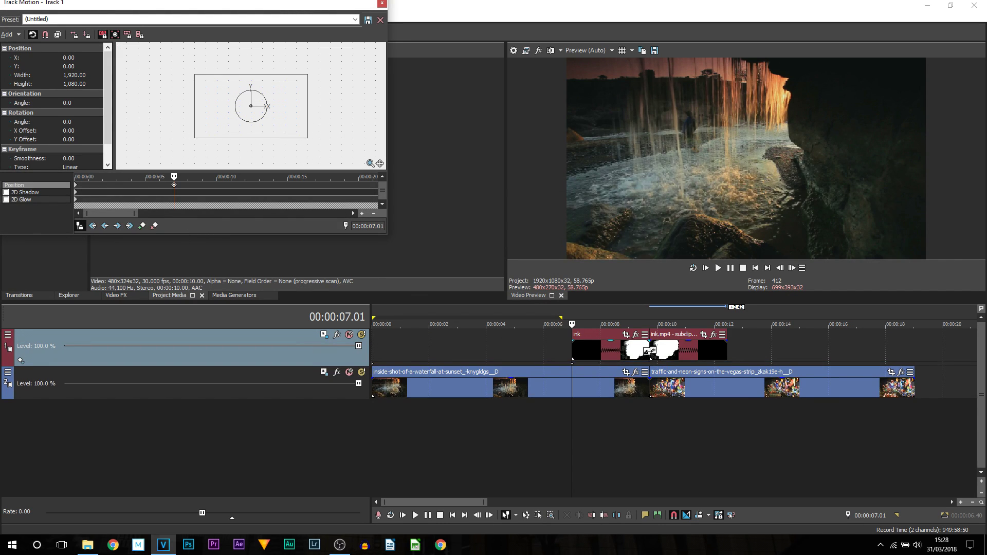
{"action": "left_click", "coordinate": [648, 351]}
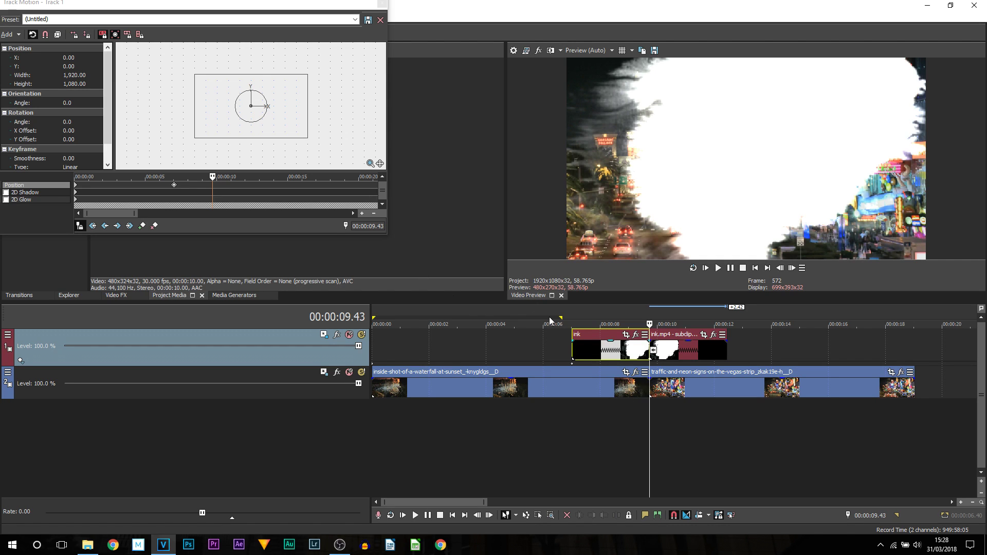
{"action": "key", "text": "Left"}
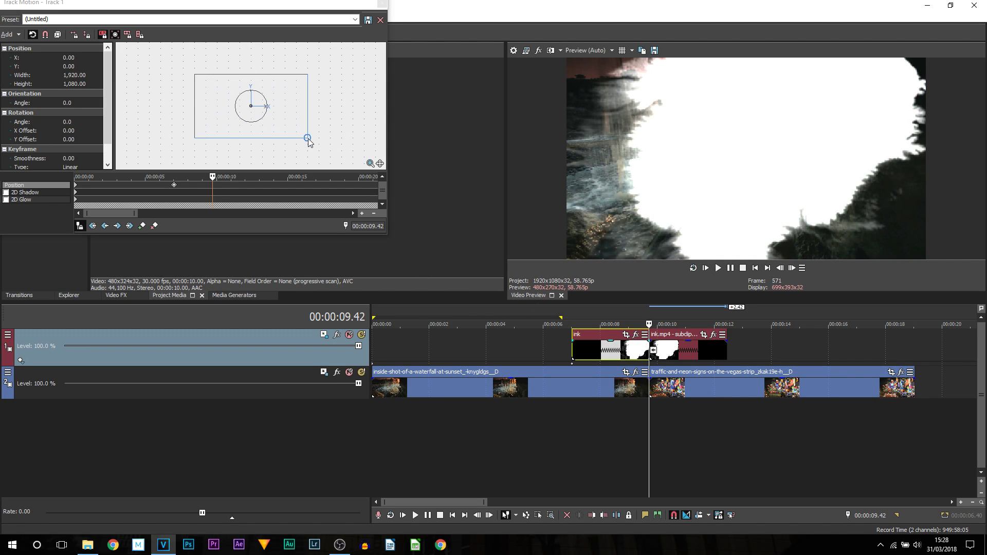
{"action": "left_click_drag", "start_coordinate": [308, 139], "coordinate": [374, 164]}
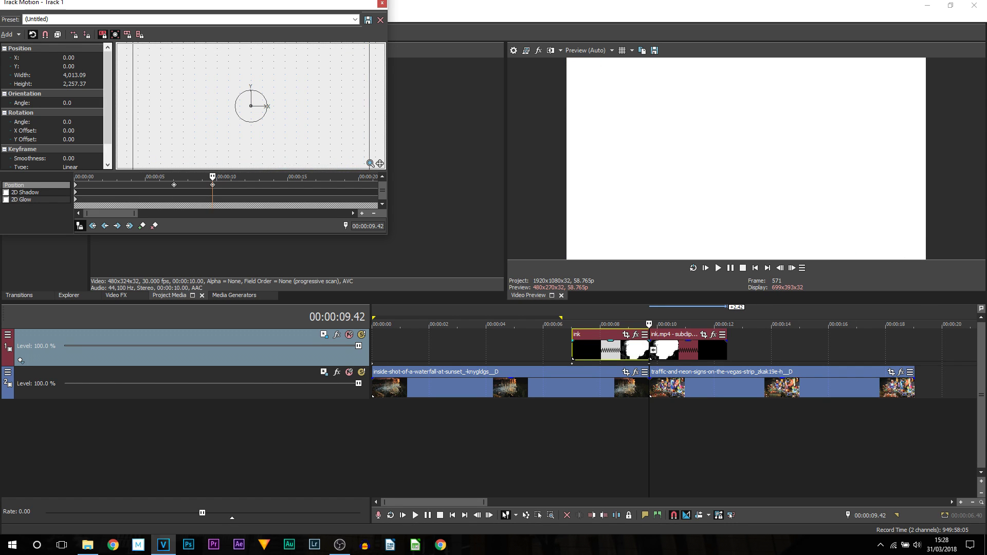
Step: Hold the enlarged size with a keyframe at 10.00 s, then restore the box to 1920×1080 at 12.27 s
{"action": "left_click", "coordinate": [222, 189]}
{"action": "left_click", "coordinate": [657, 356]}
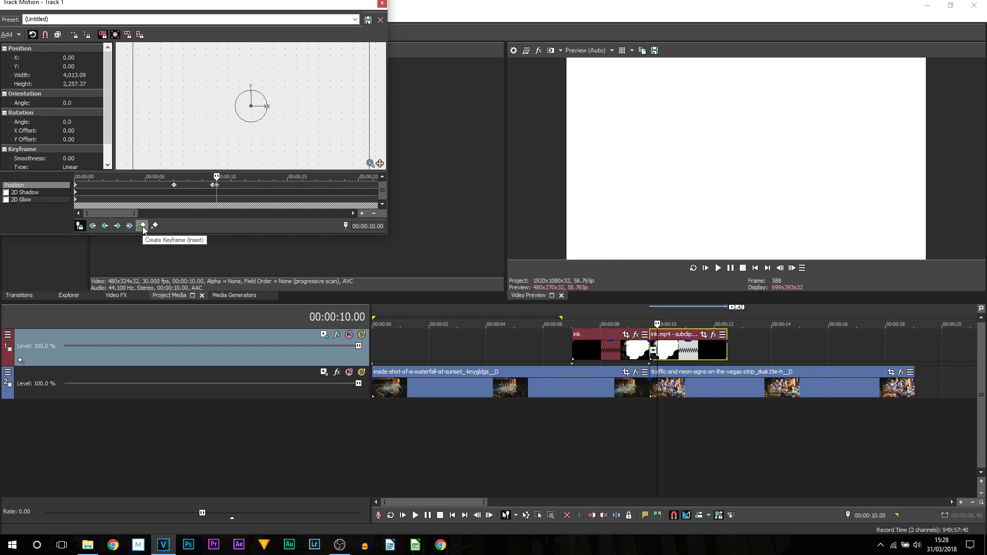
{"action": "left_click", "coordinate": [726, 353]}
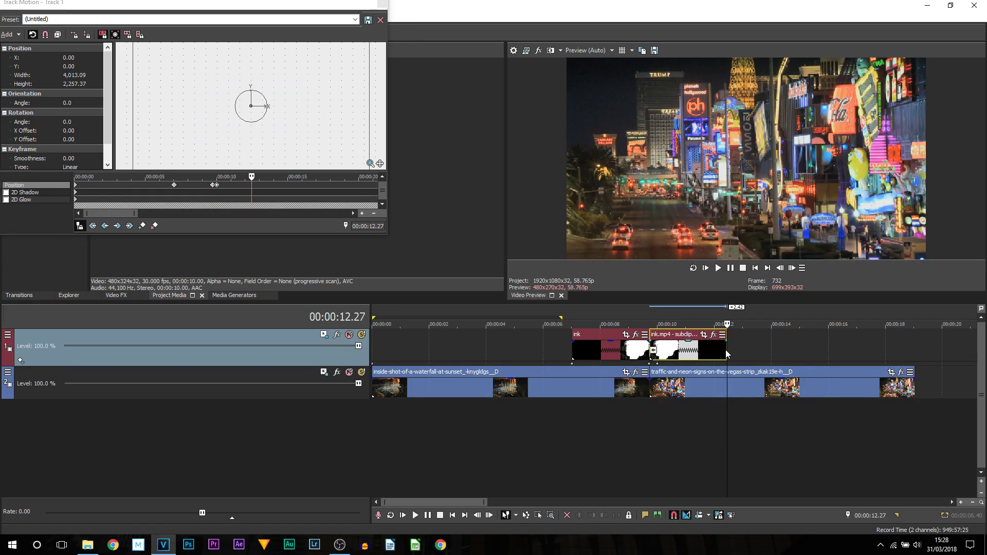
{"action": "right_click", "coordinate": [298, 146]}
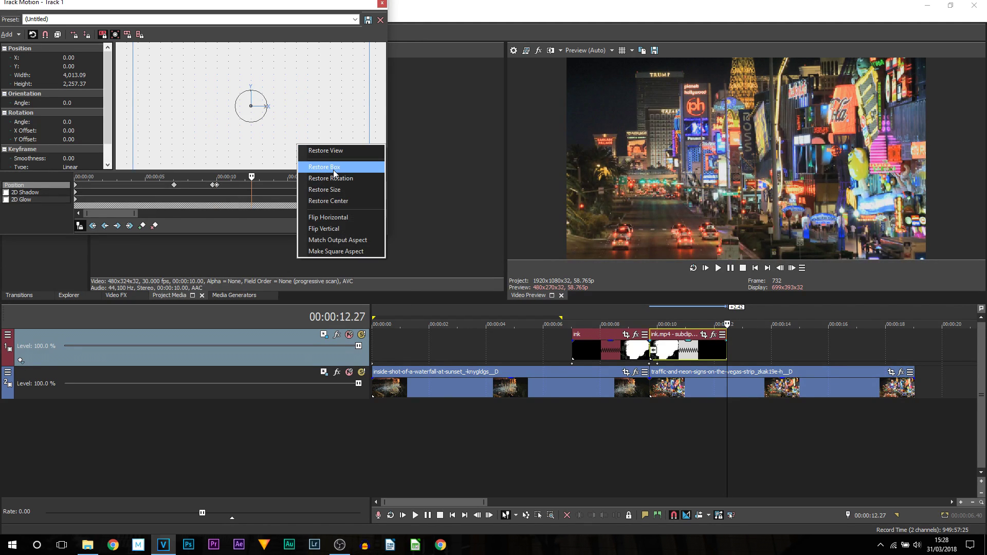
{"action": "left_click", "coordinate": [324, 167]}
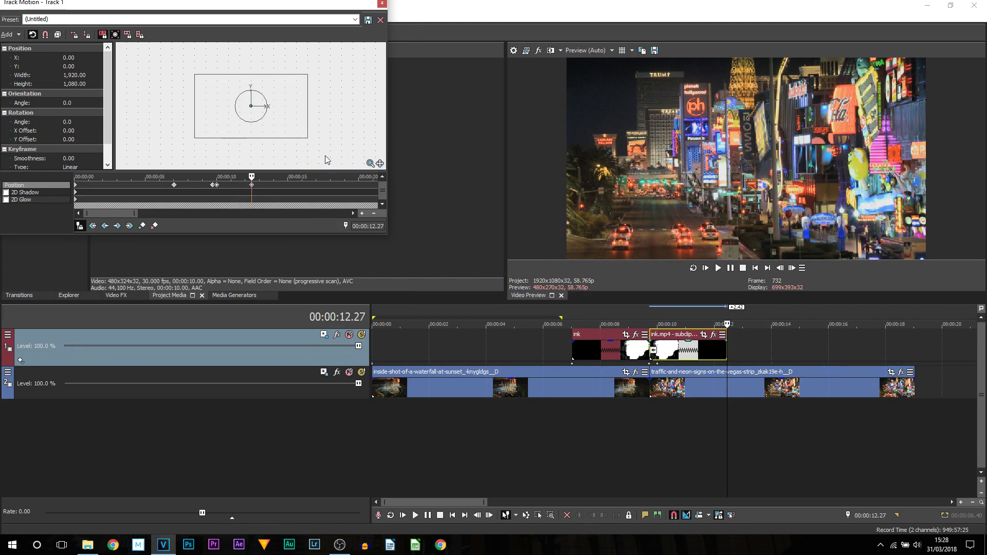
{"action": "left_click", "coordinate": [382, 5]}
{"action": "left_click", "coordinate": [525, 346]}
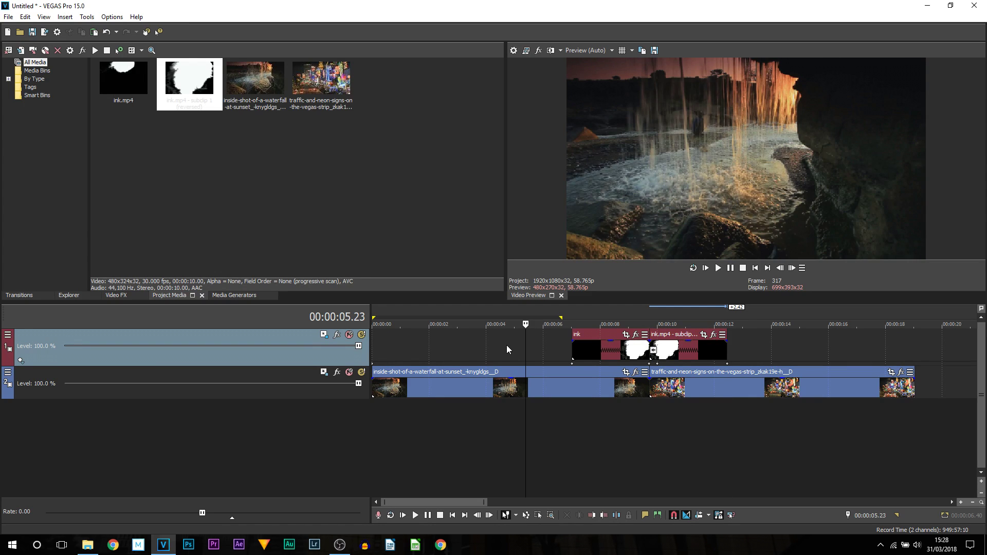
Step: Preview the ink transition from 4.40 s, stopping at the all-white moment near 9.28 s
{"action": "left_click", "coordinate": [506, 357]}
{"action": "key", "text": "space"}
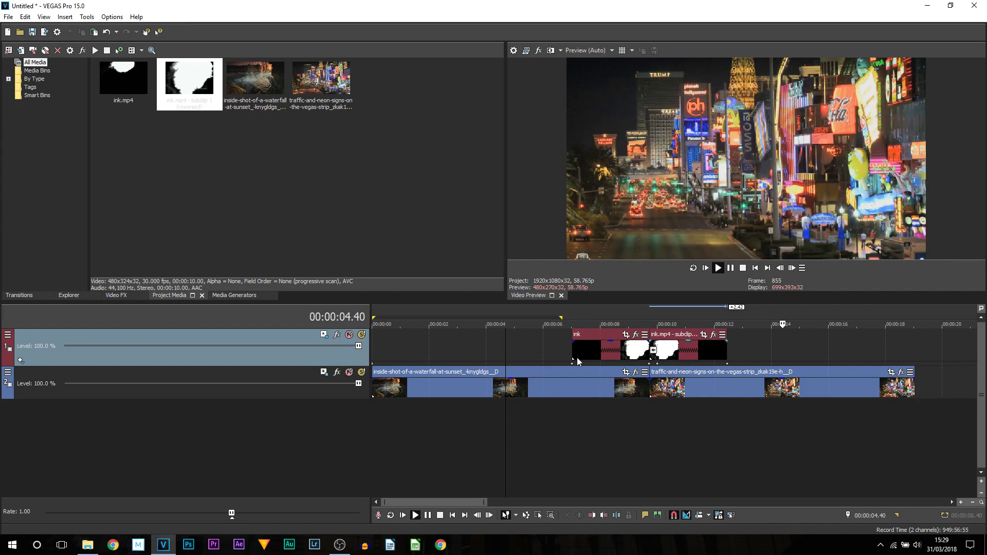
{"action": "left_click", "coordinate": [594, 354]}
{"action": "left_click", "coordinate": [645, 354]}
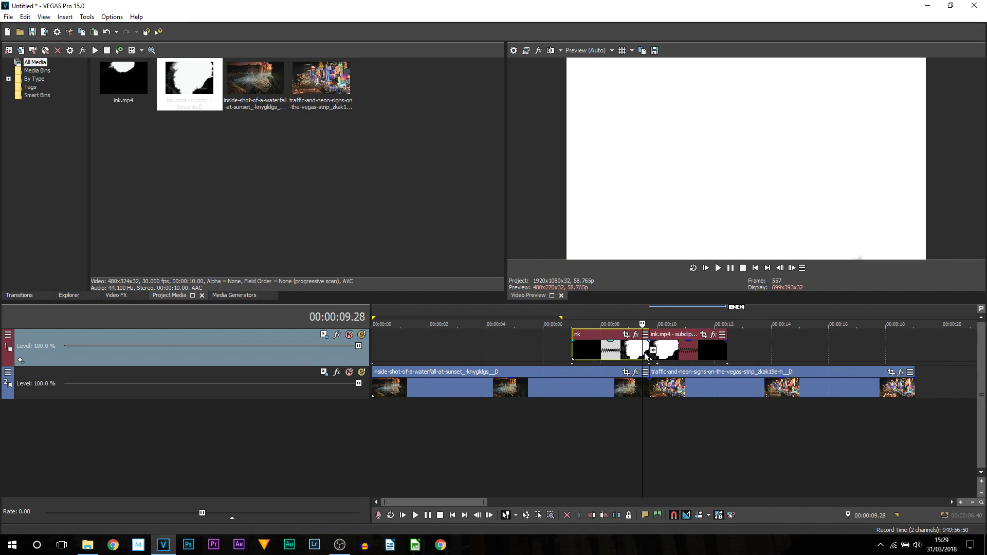
Step: Shift the reversed ink clip 0.22 s earlier and replay the transition to review it
{"action": "left_click_drag", "start_coordinate": [645, 356], "coordinate": [635, 356]}
{"action": "left_click", "coordinate": [539, 461]}
{"action": "key", "text": "space"}
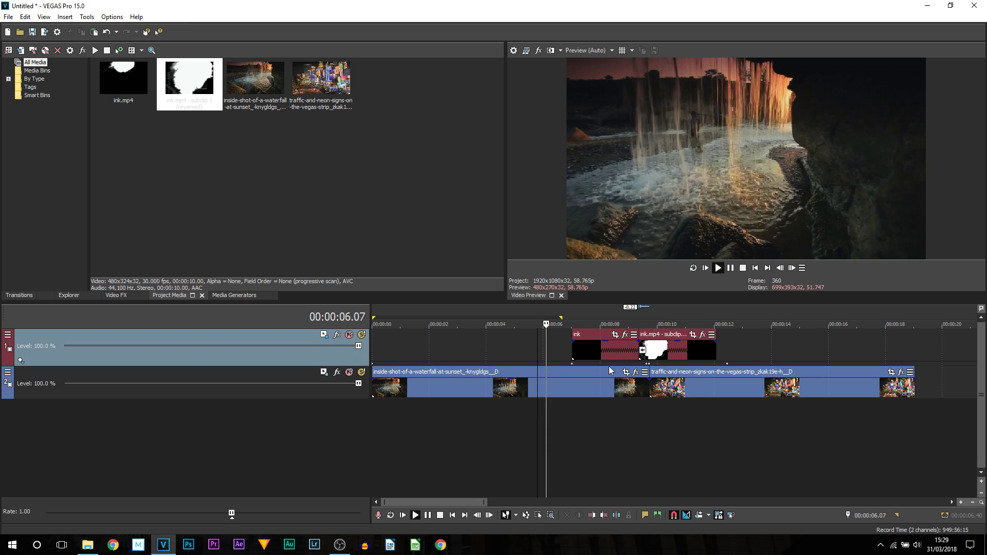